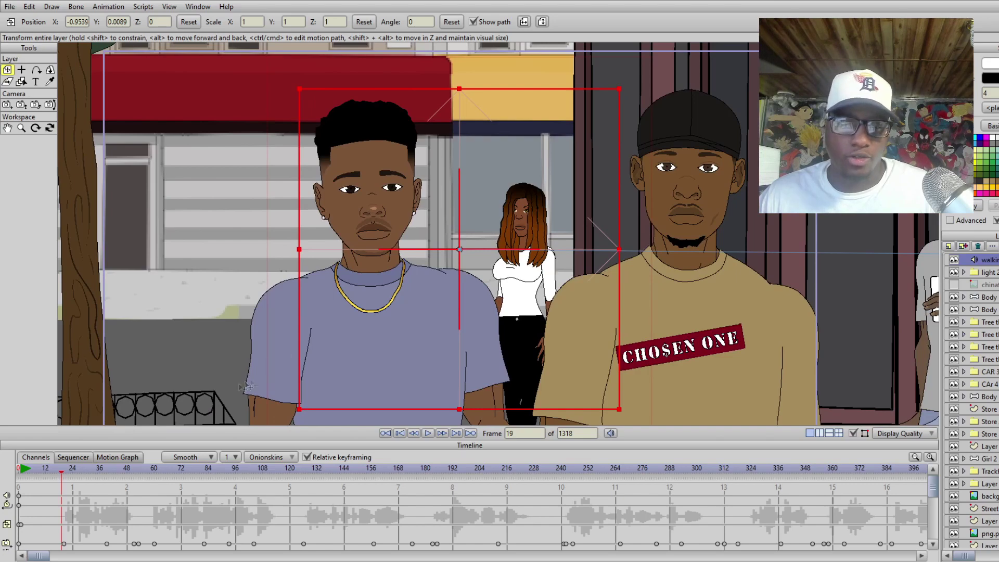
- Play back the dialogue animation from the opening frames and stop it at frame 232
click(27, 472)
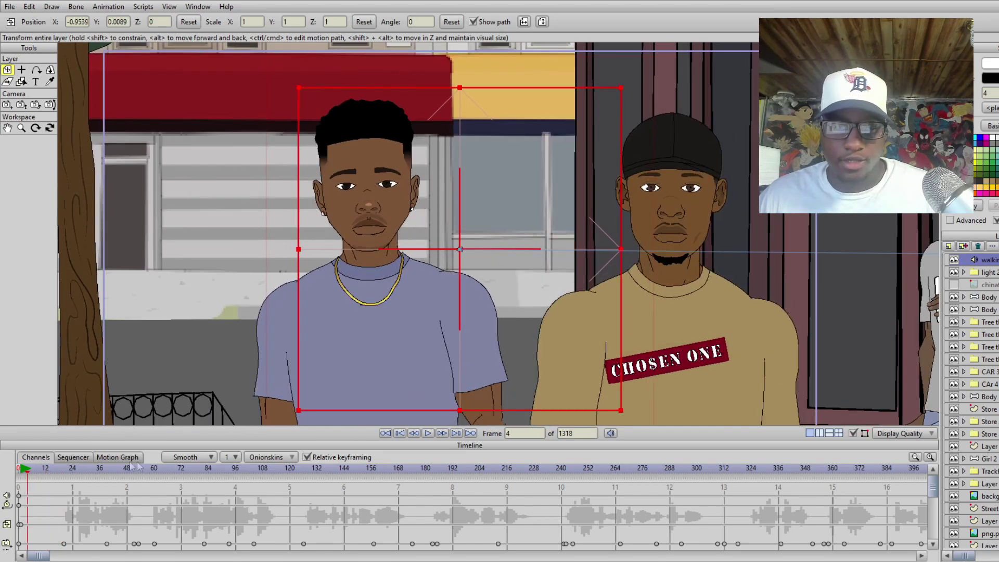
key(space)
click(30, 468)
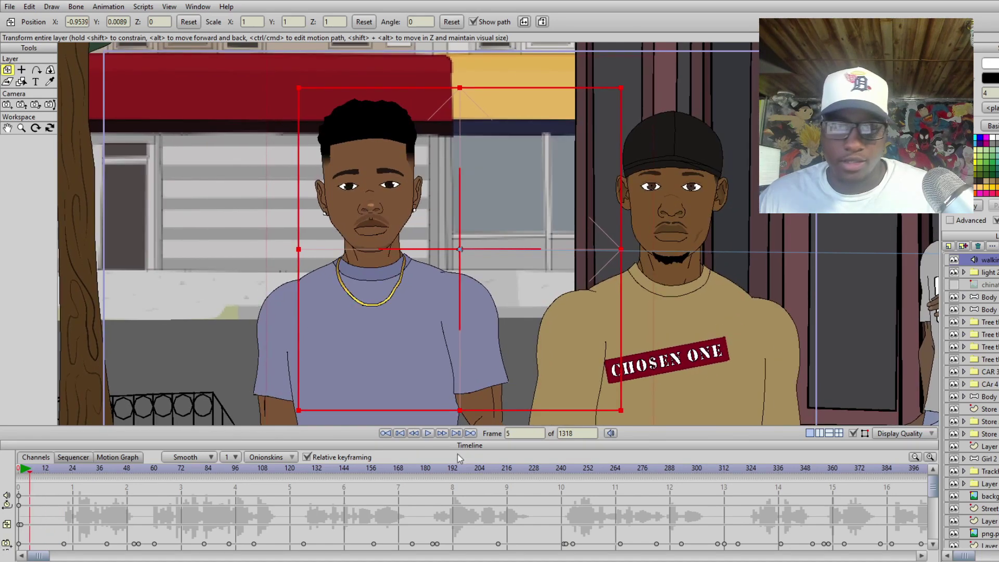
click(429, 433)
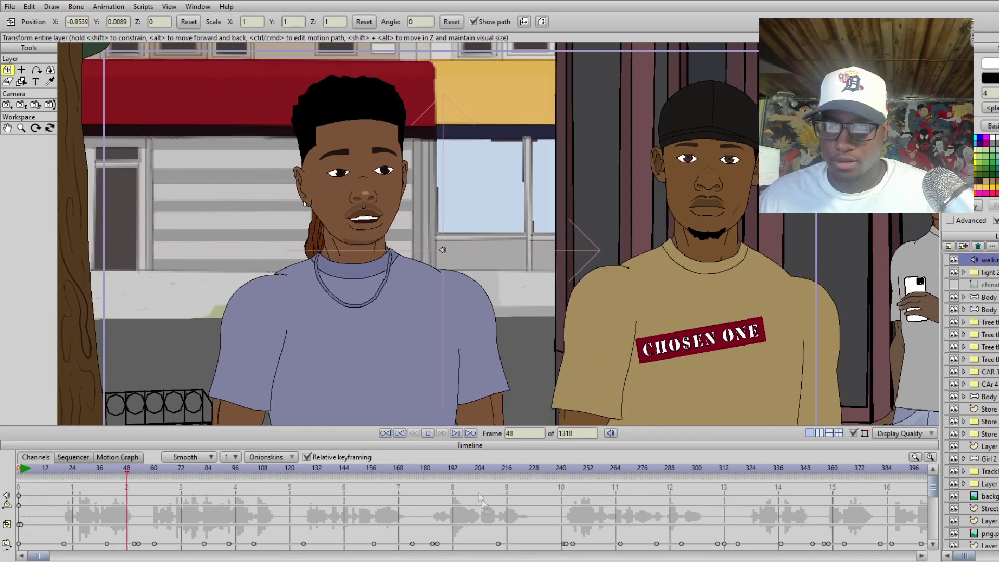
key(space)
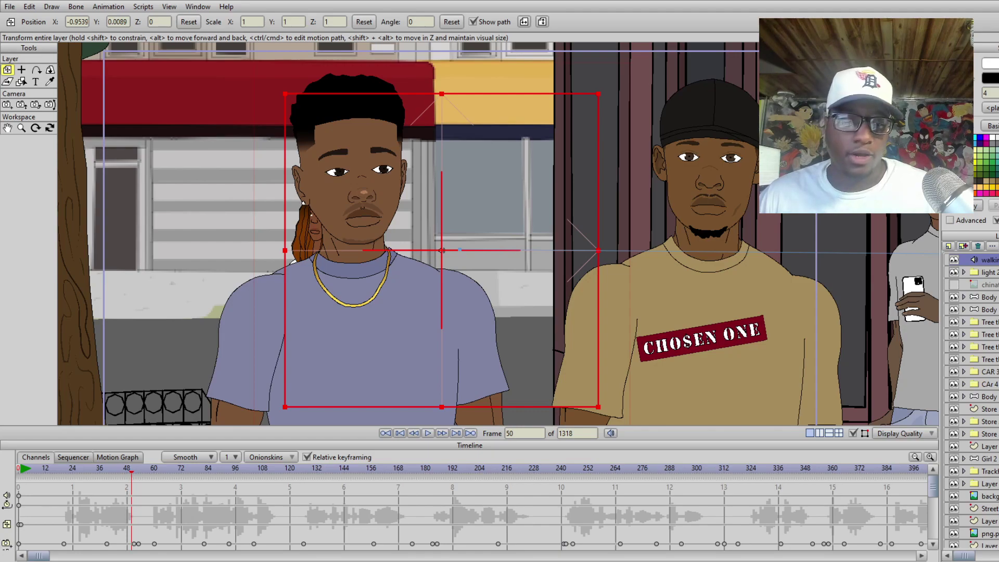
key(shift+ctrl+Left)
key(space)
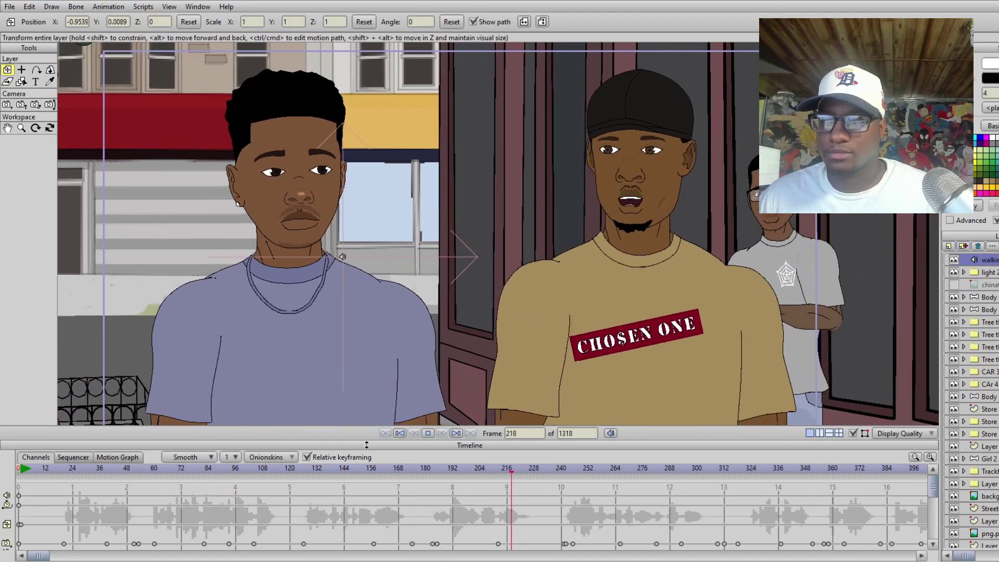
key(space)
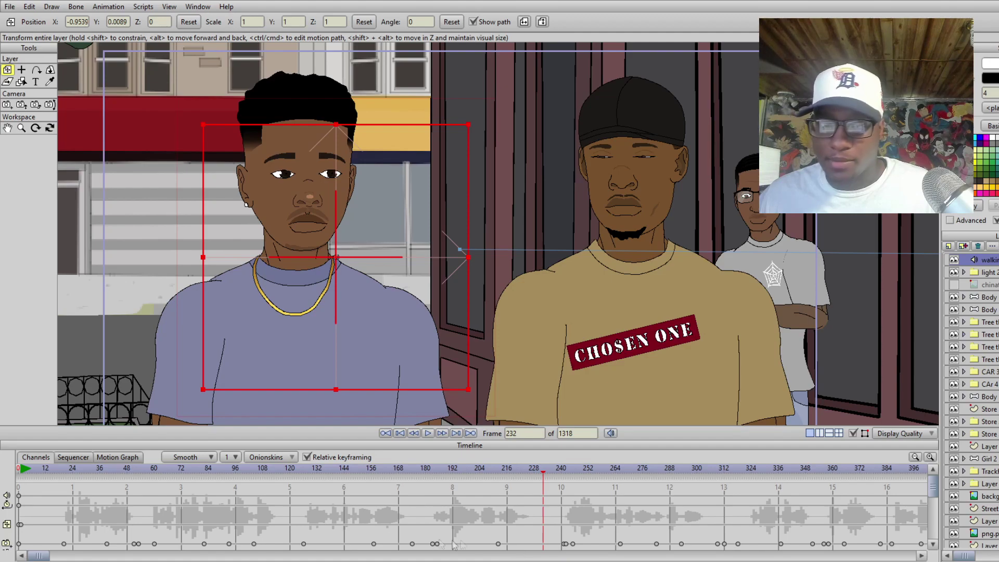
- Examine the whole street scene surrounding the two main characters at the current frame
scroll(525, 257, down, 5)
scroll(522, 248, up, 2)
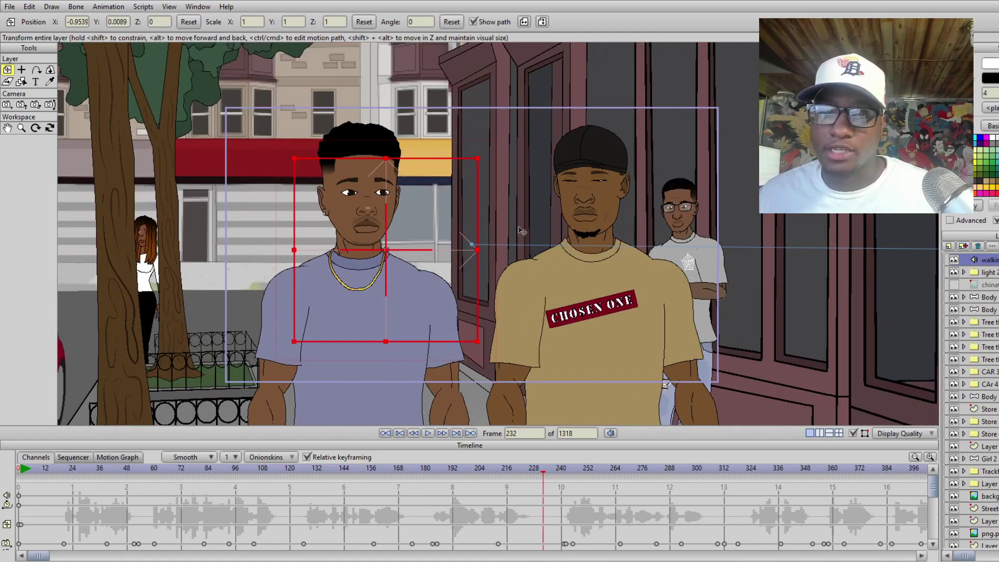
scroll(521, 240, down, 3)
scroll(519, 239, down, 5)
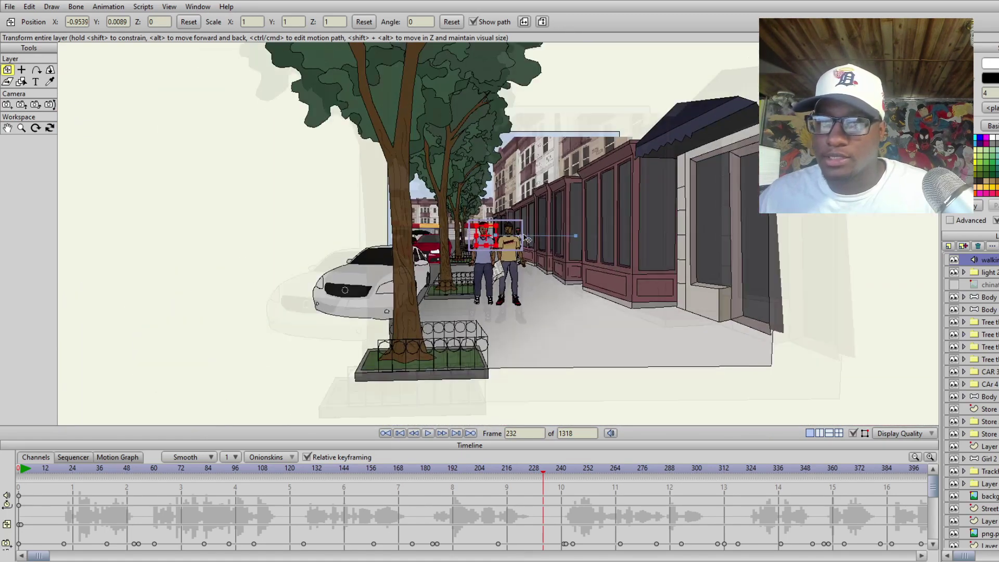
scroll(506, 238, up, 2)
scroll(506, 238, up, 4)
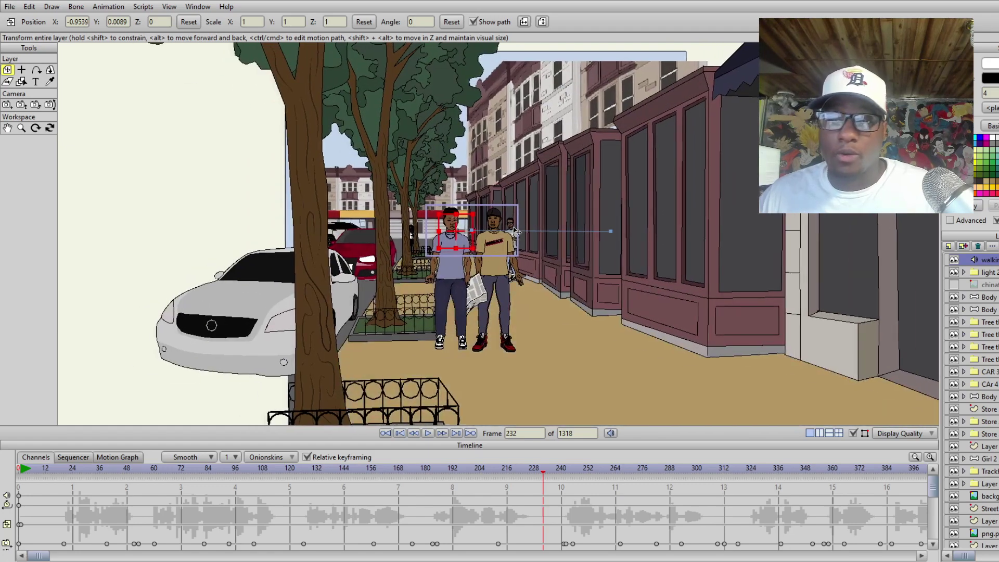
scroll(503, 237, up, 1)
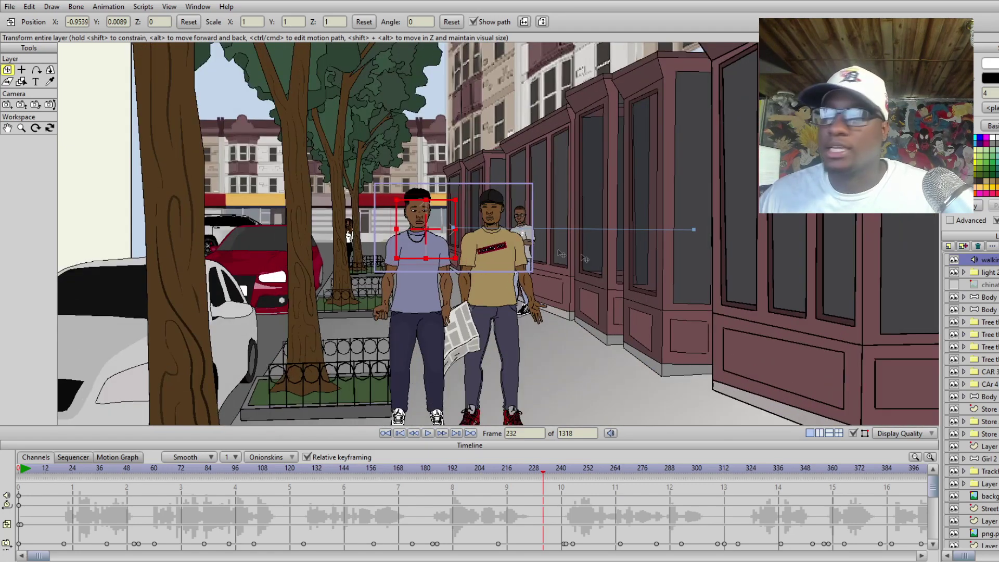
- Return to frame 0 and hide the two upper Body character layers and the first, third and fourth tree groups
click(388, 433)
scroll(528, 282, down, 4)
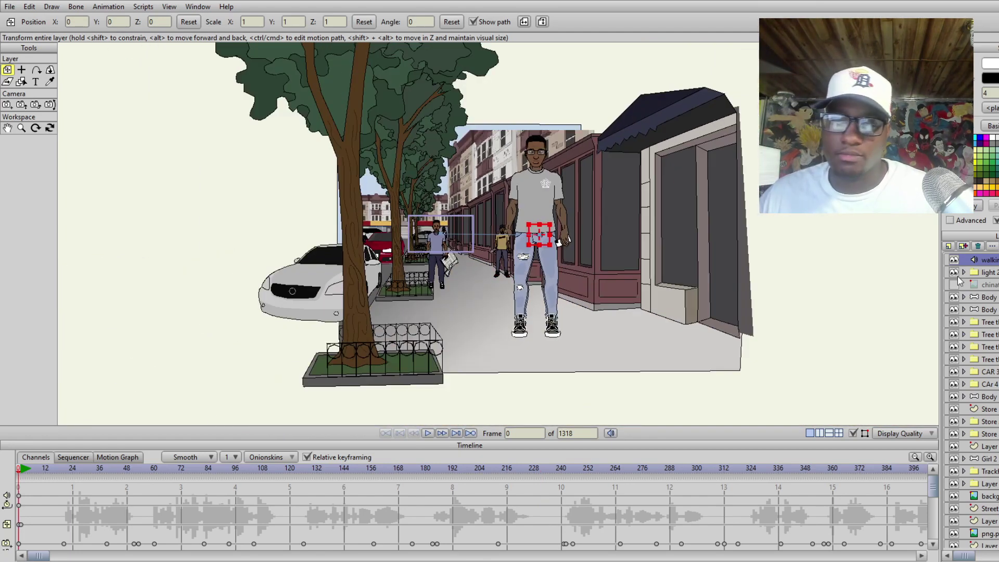
scroll(900, 304, up, 2)
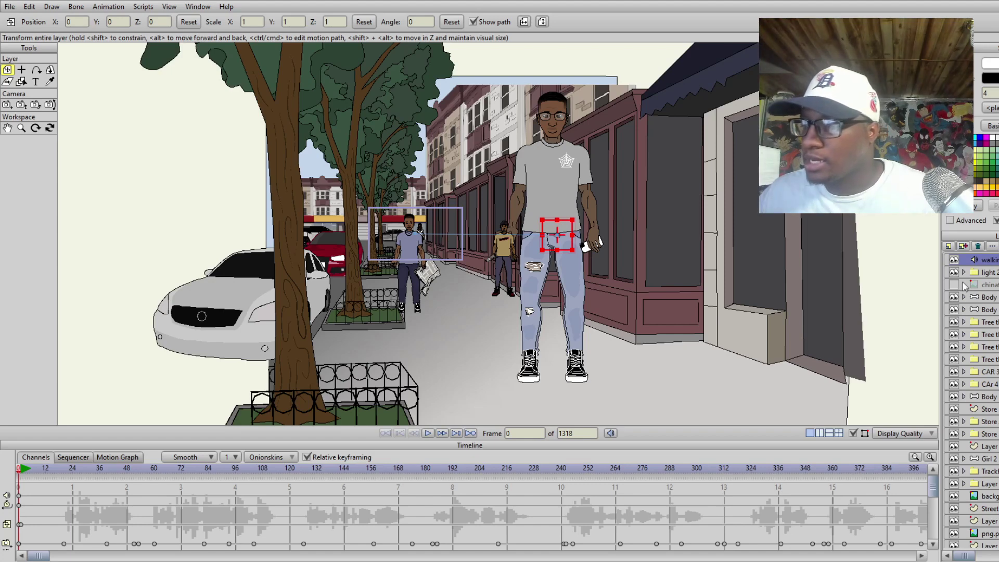
click(954, 297)
click(954, 309)
click(954, 322)
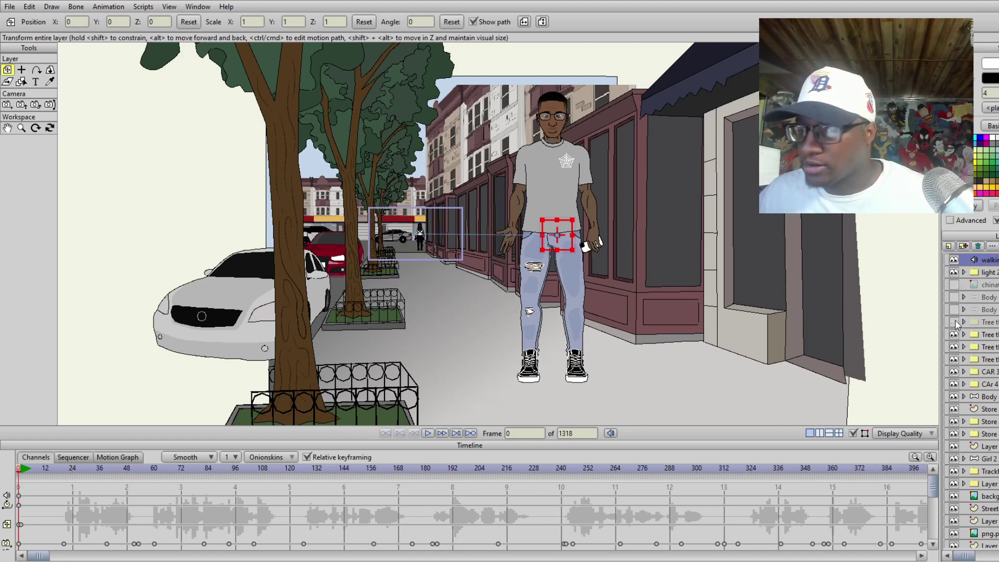
click(953, 348)
click(954, 360)
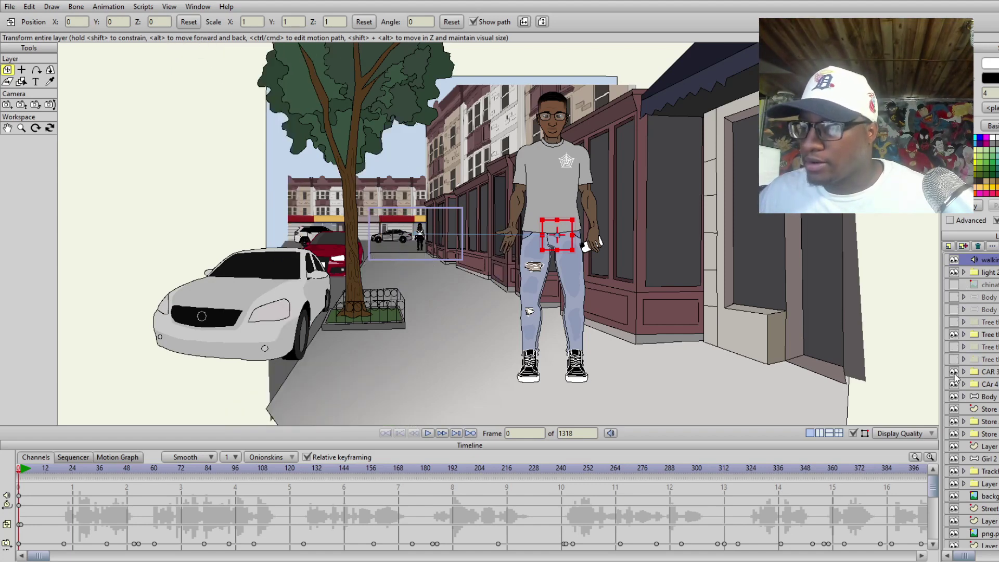
- Hide the CAR 3 group, the remaining Body character, both storefront groups, the dark wall layer and the Girl 2 character
click(954, 371)
click(954, 397)
click(954, 422)
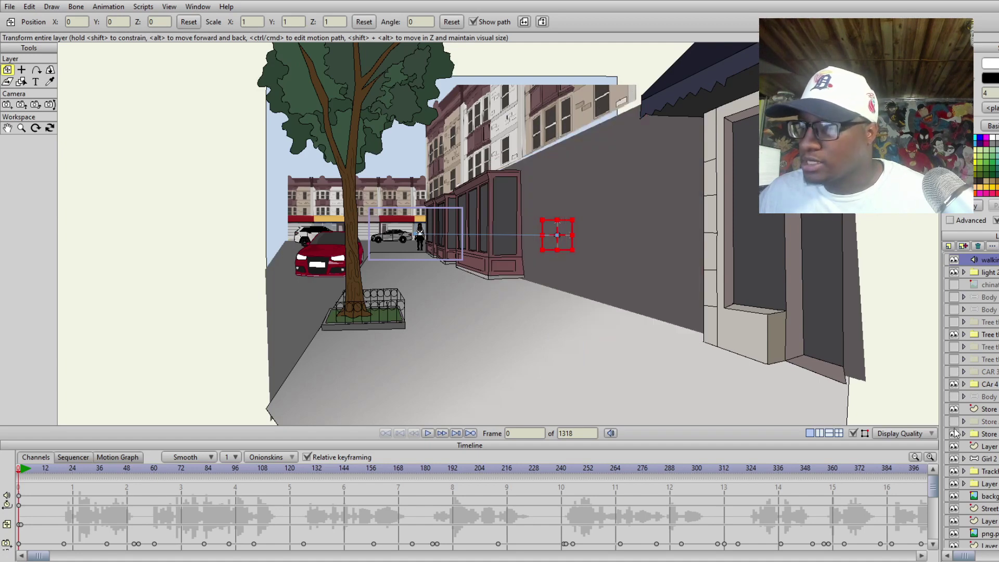
click(954, 434)
click(954, 446)
click(954, 458)
- Hide the Street sidewalk layer and the dark road layer beneath it
click(961, 497)
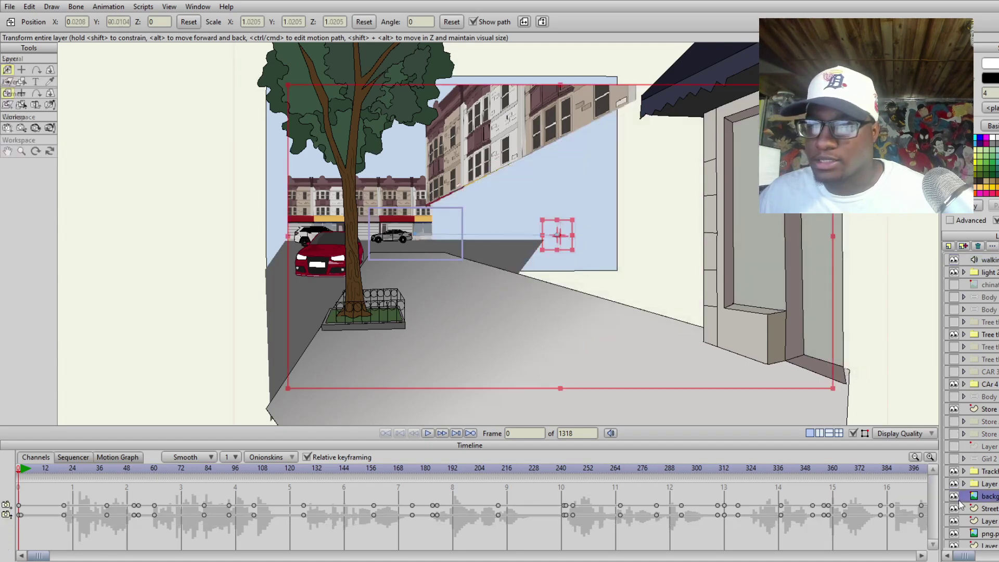
click(954, 509)
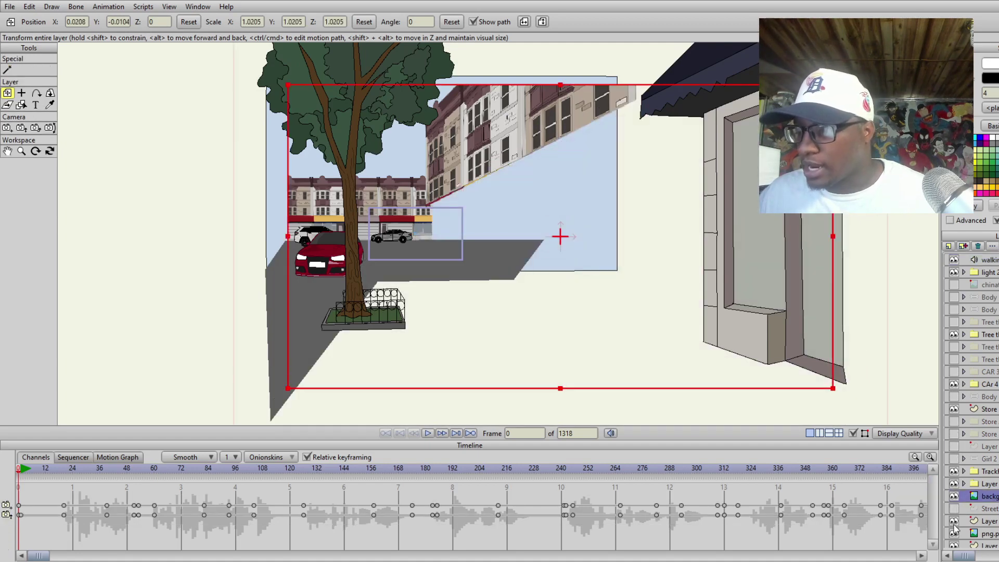
click(954, 521)
scroll(960, 526, down, 1)
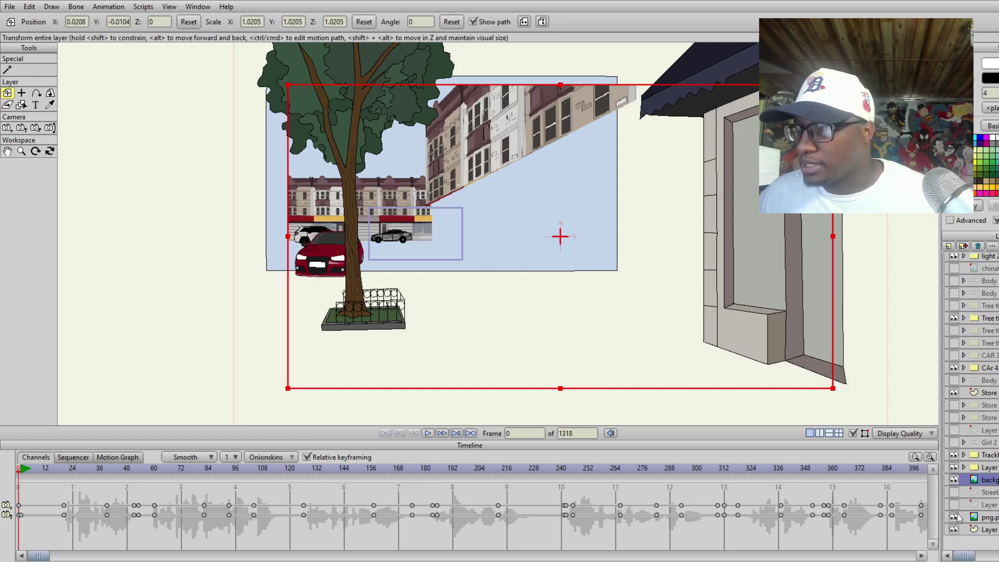
- Hide the angled background buildings, the grey car's layer group and the white SUV's group
click(954, 479)
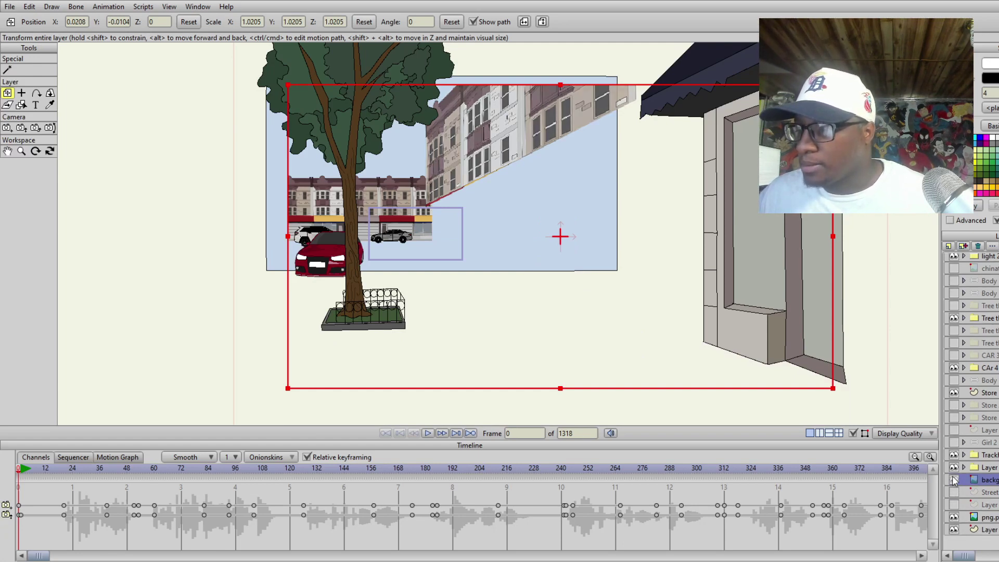
click(954, 468)
click(954, 455)
click(954, 455)
click(954, 455)
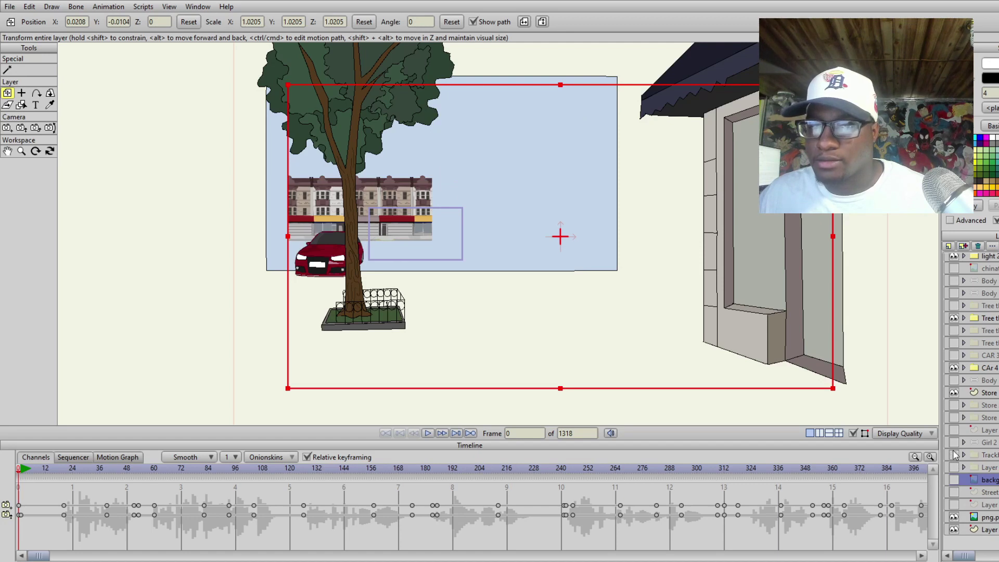
- Toggle the sky layer off and back on, and hide the remaining tree group and the red CAr 4 group
click(954, 530)
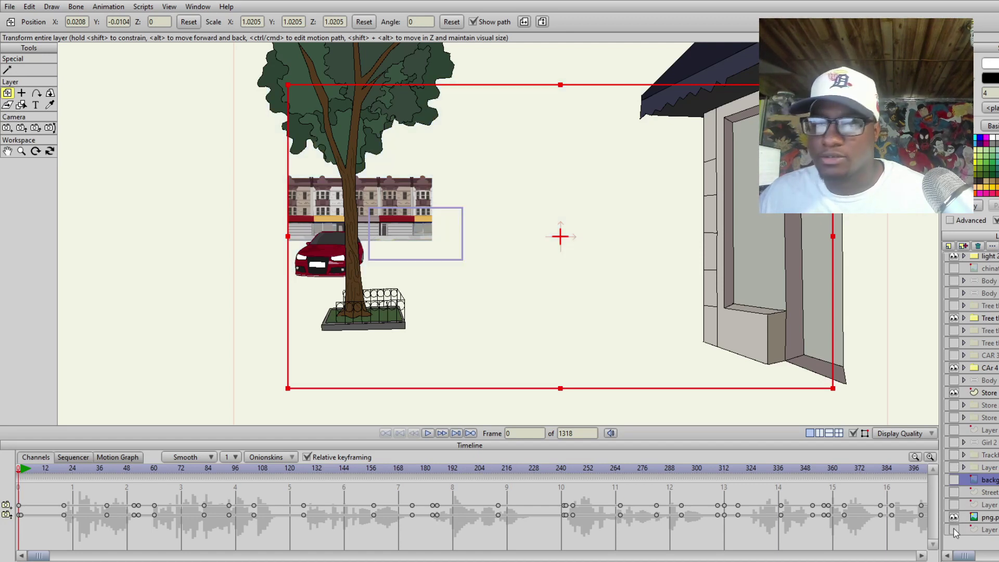
click(954, 530)
click(954, 318)
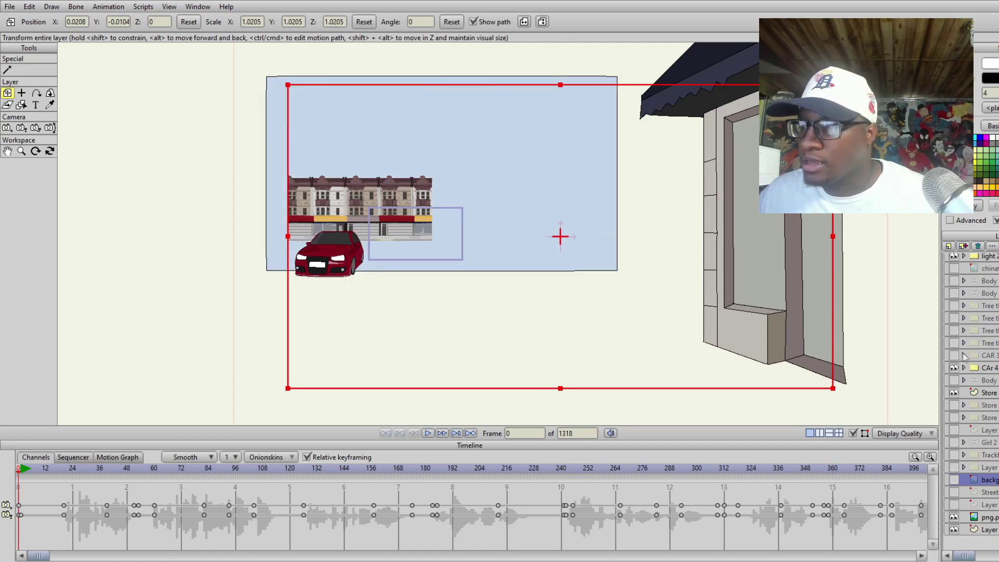
click(954, 367)
scroll(423, 265, up, 5)
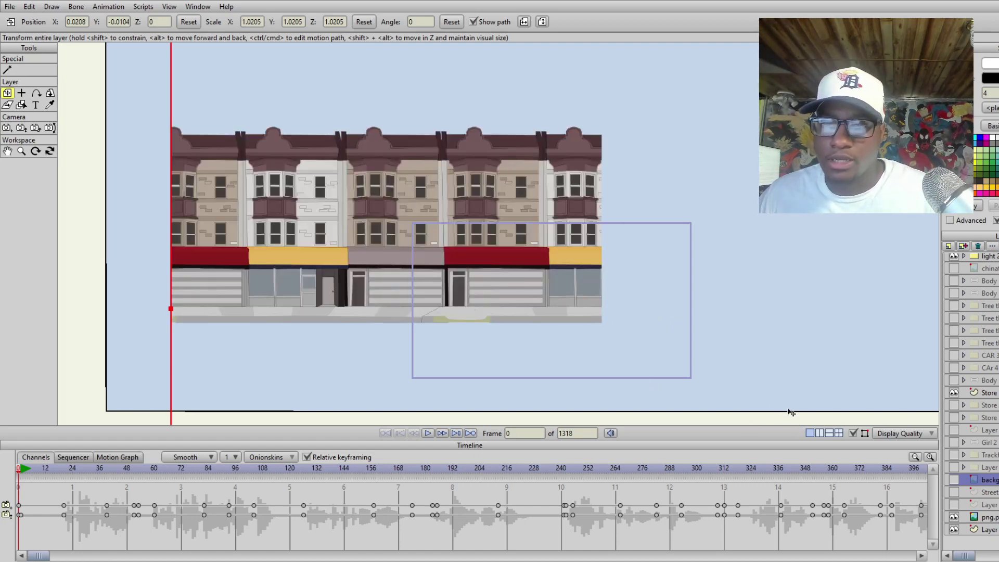
scroll(553, 310, down, 1)
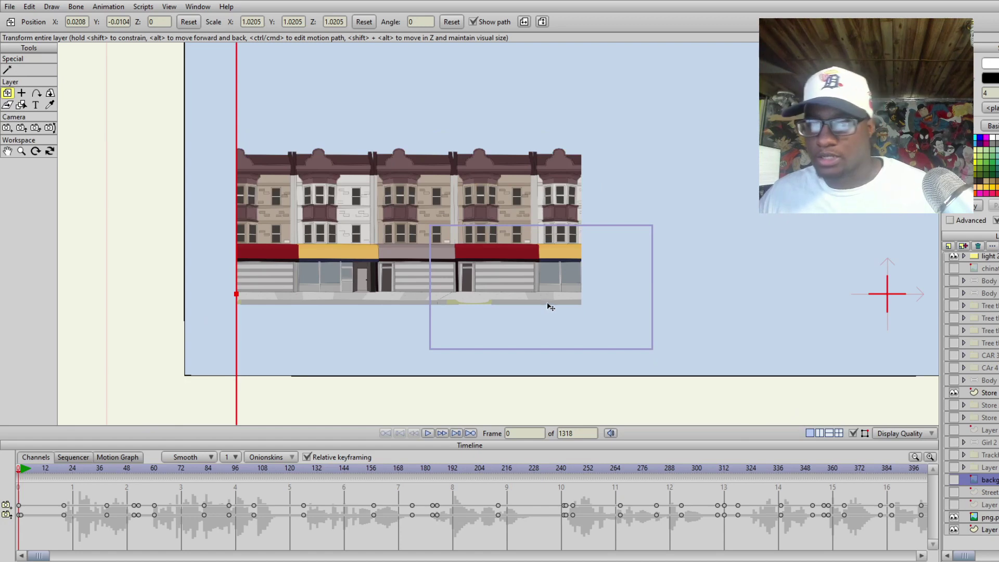
- Show the dark road layer and the Street sidewalk layer again
click(954, 504)
scroll(651, 299, down, 1)
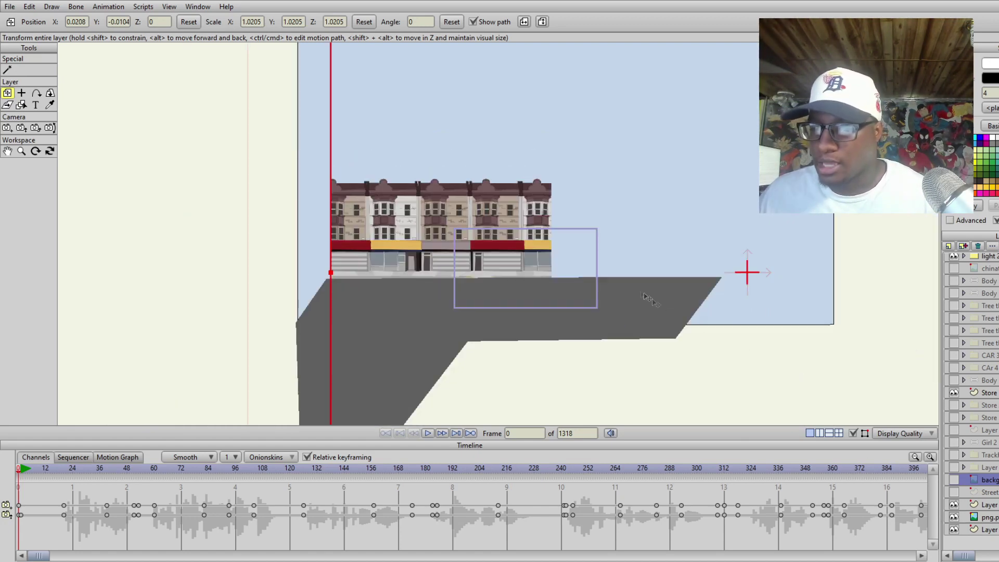
click(954, 492)
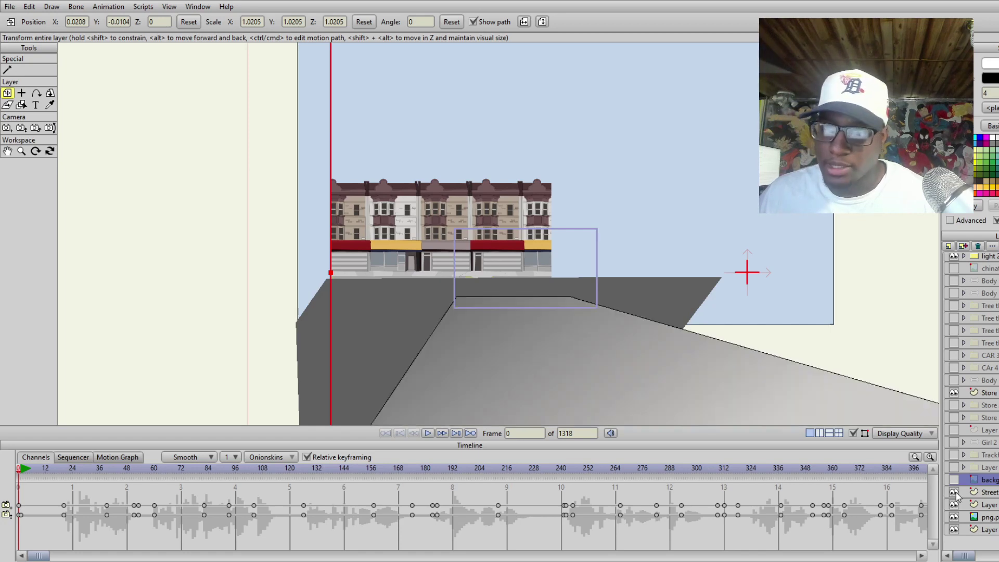
scroll(603, 310, down, 1)
scroll(654, 328, down, 2)
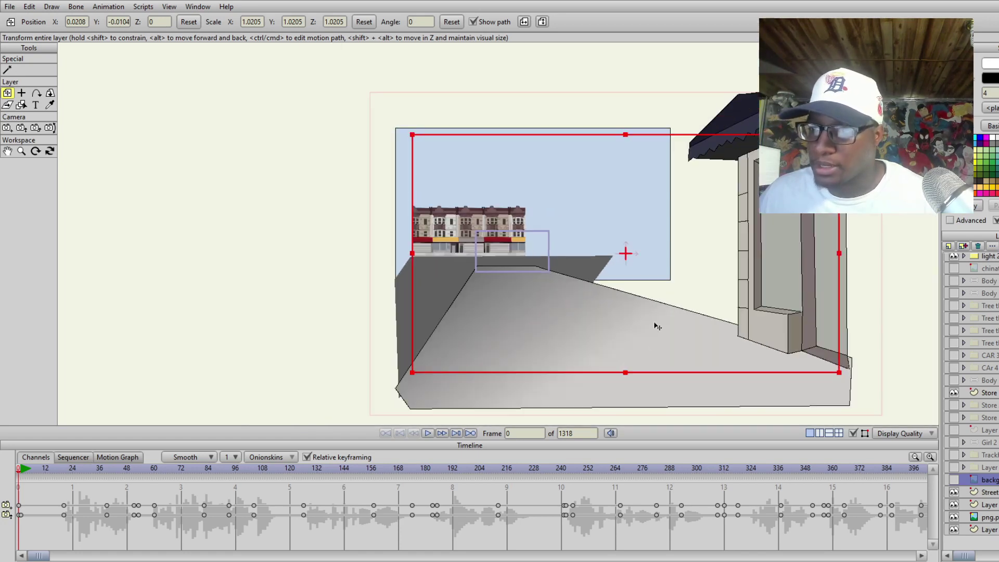
- Show the angled background buildings and the grey car's layer group again
click(954, 480)
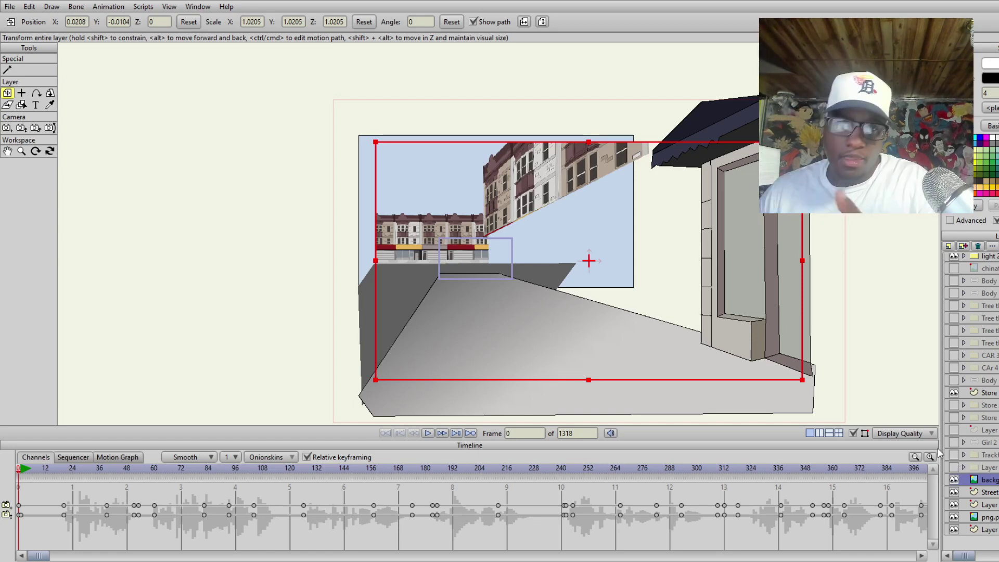
click(955, 467)
scroll(527, 287, up, 5)
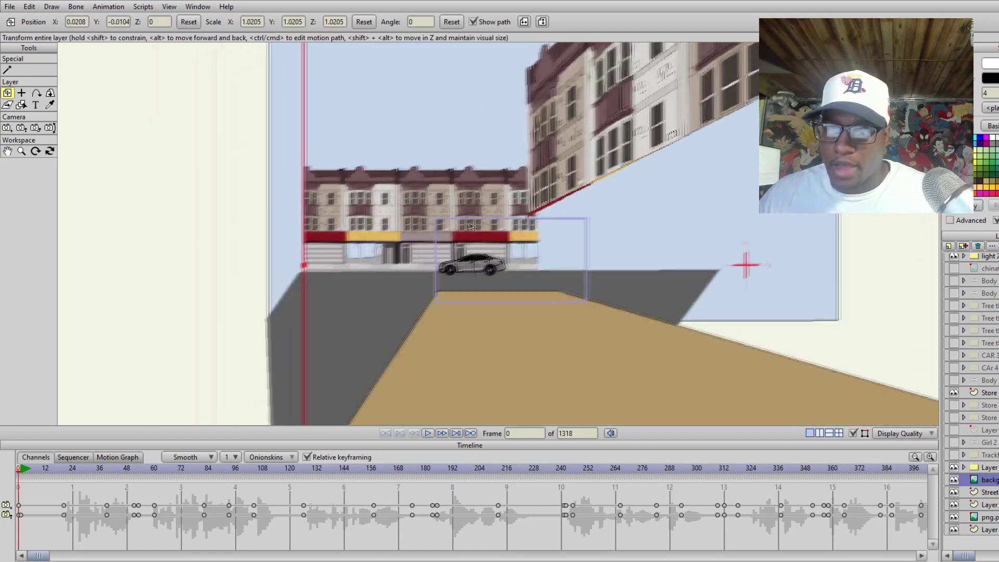
scroll(528, 287, up, 4)
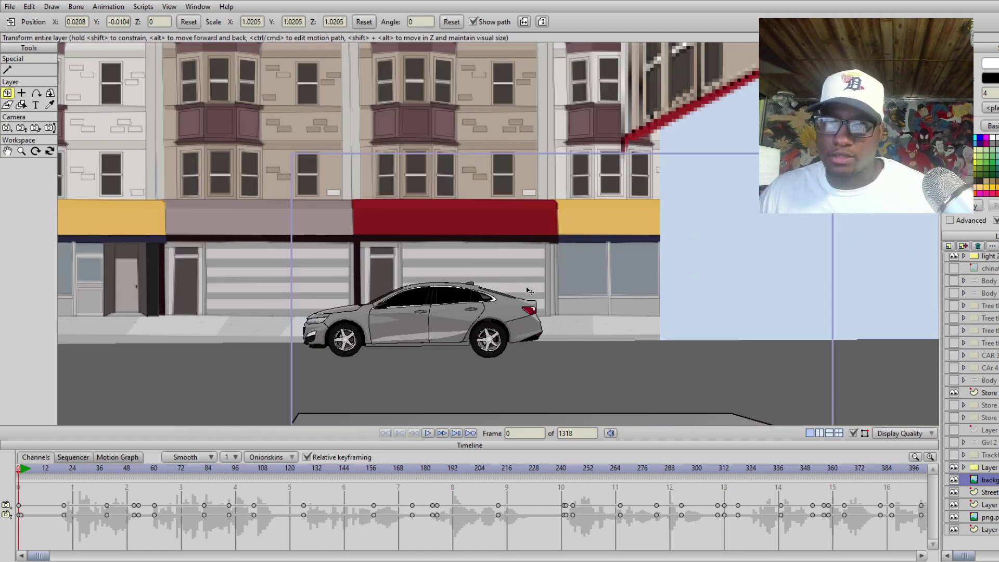
scroll(627, 331, down, 1)
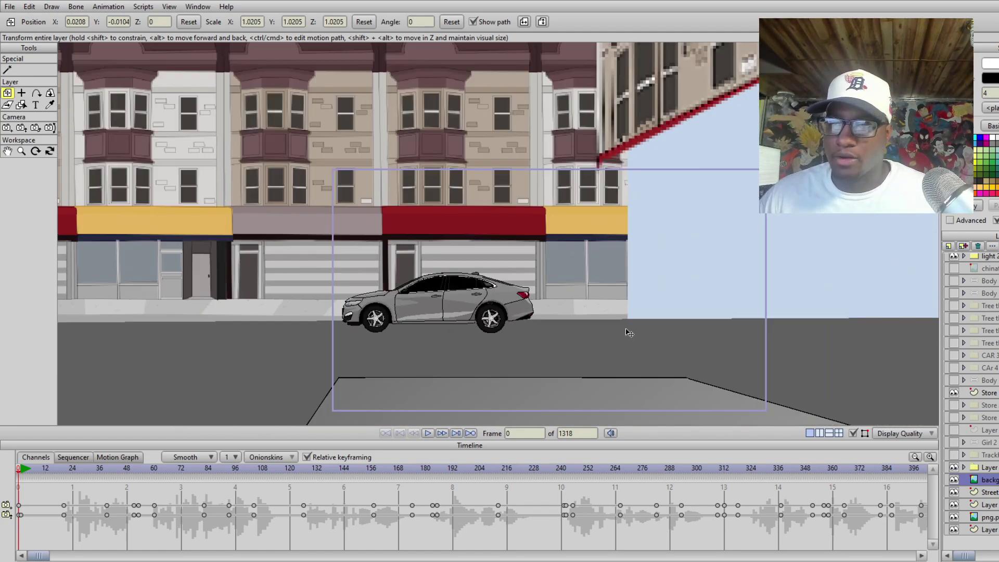
scroll(626, 331, down, 1)
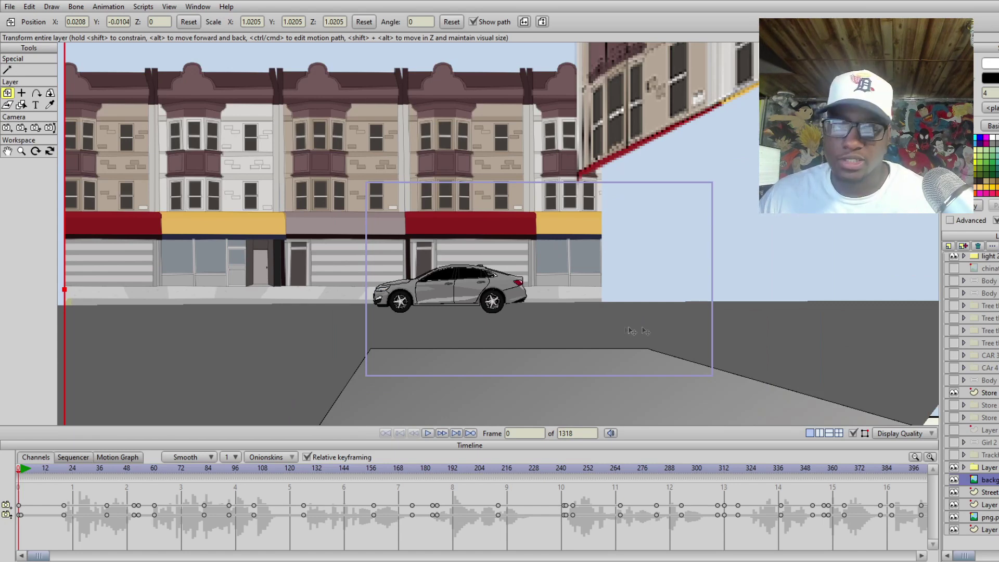
- Show the white SUV's group and the Girl 2 character again, and inspect the girl up close
click(954, 455)
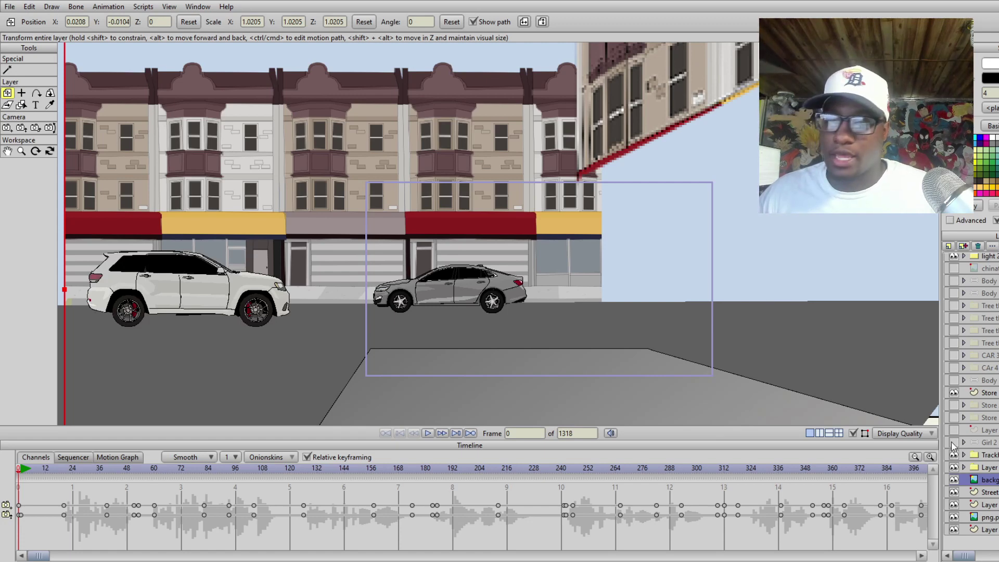
click(954, 442)
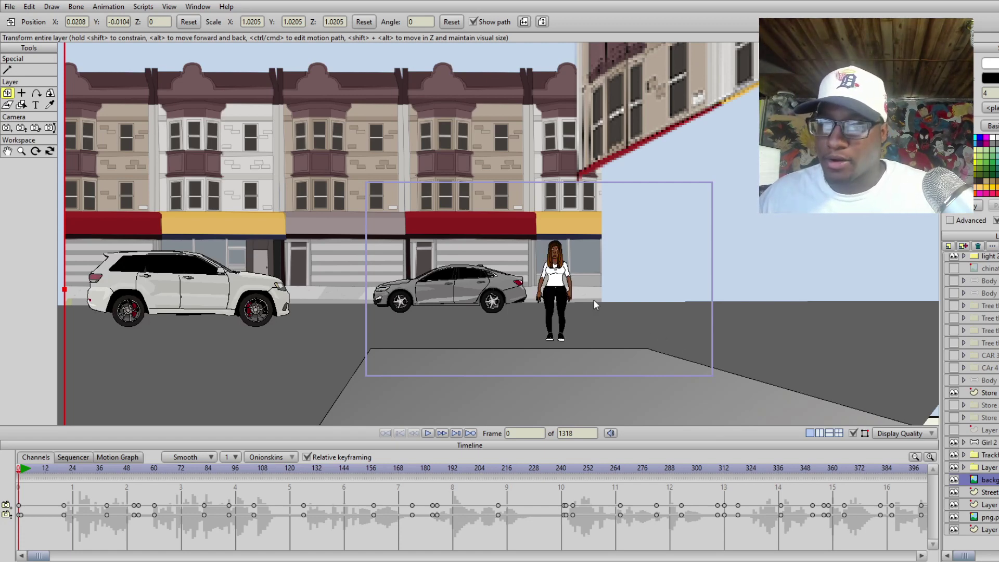
scroll(598, 304, up, 5)
scroll(595, 295, up, 4)
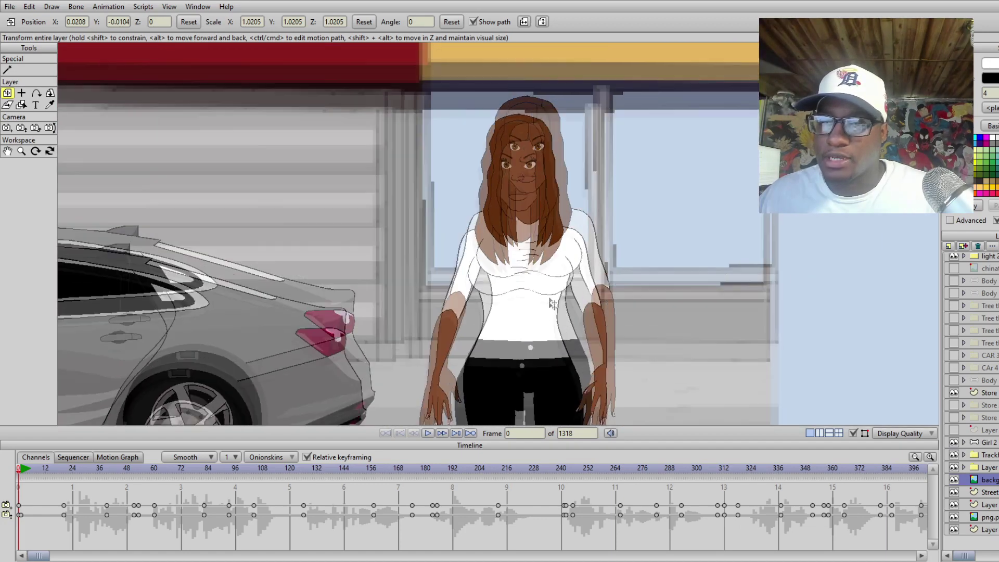
- Show the dark wall layer and the two Store groups along the sidewalk again
scroll(553, 308, down, 1)
scroll(554, 309, down, 6)
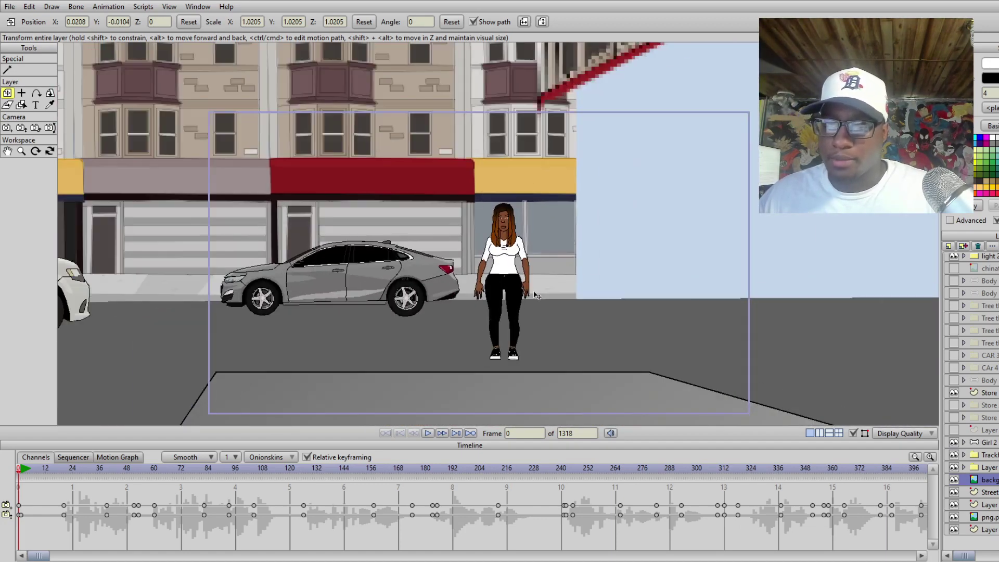
click(954, 431)
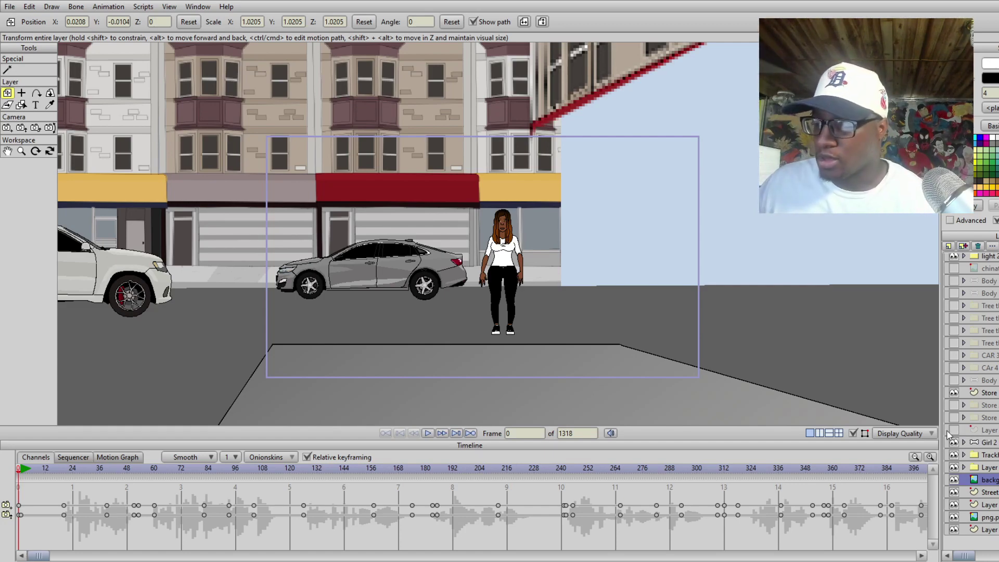
scroll(673, 301, down, 5)
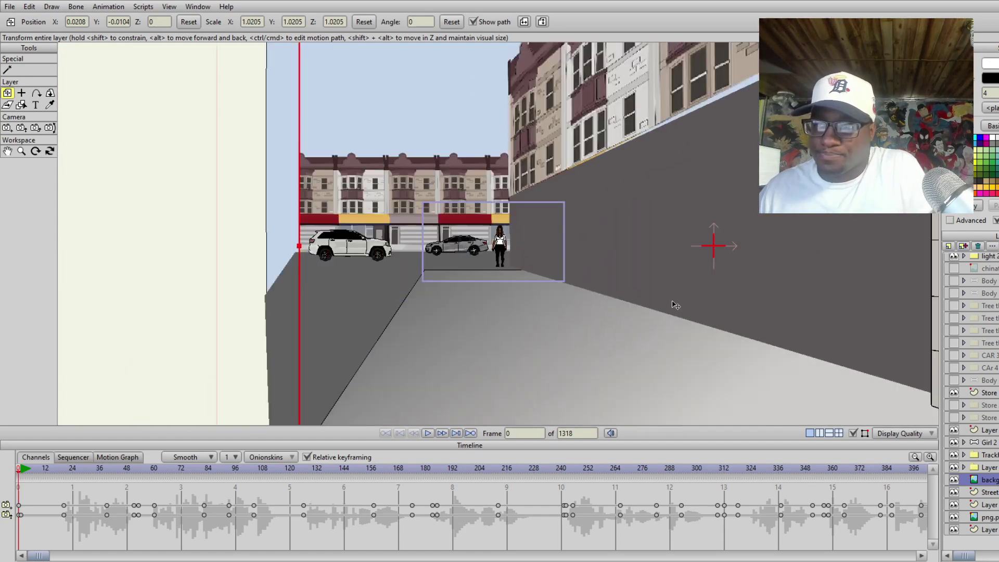
drag(674, 302, 583, 305)
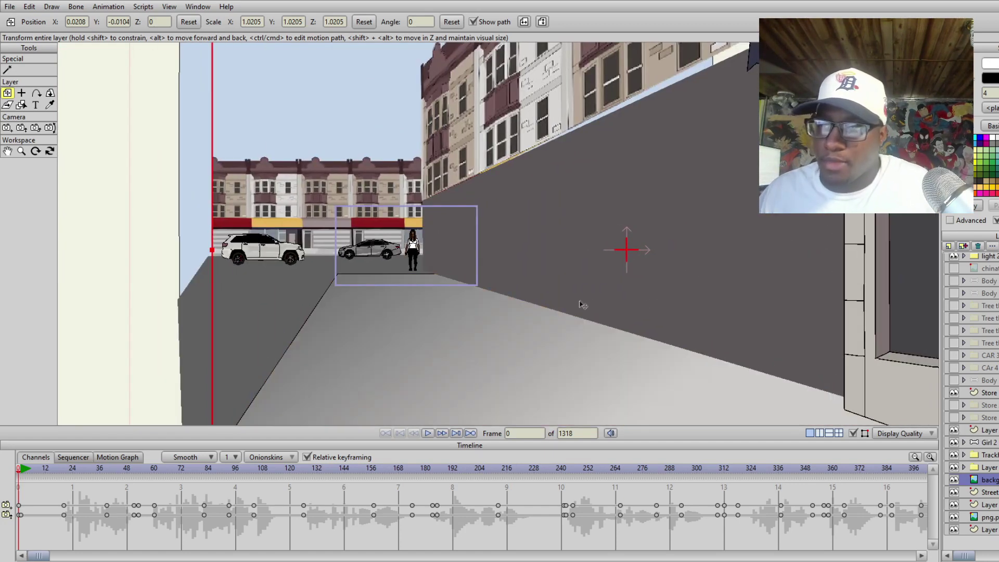
click(954, 418)
click(954, 405)
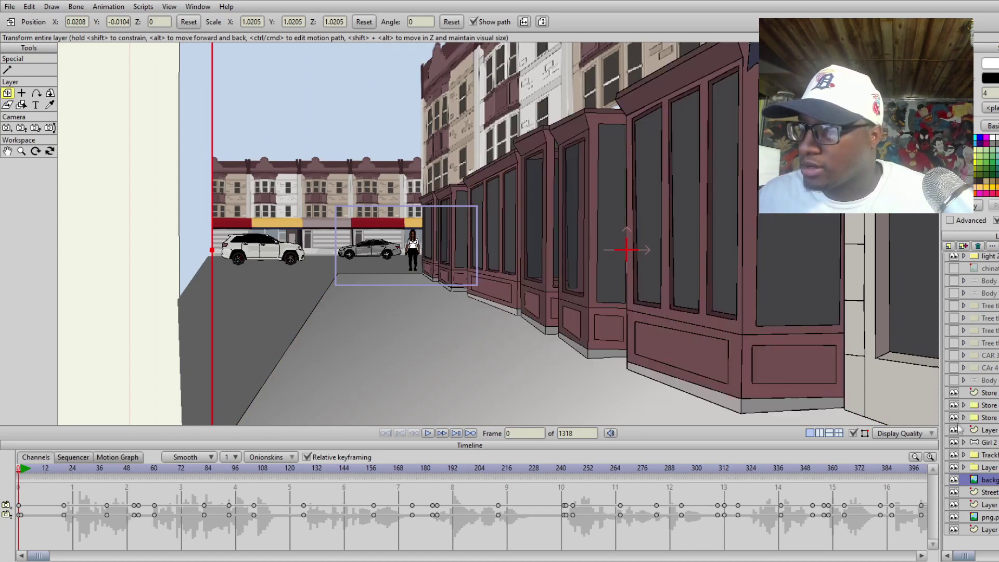
- Show the Body character in the grey spiderweb T-shirt again and inspect him up close
click(954, 380)
scroll(585, 330, down, 3)
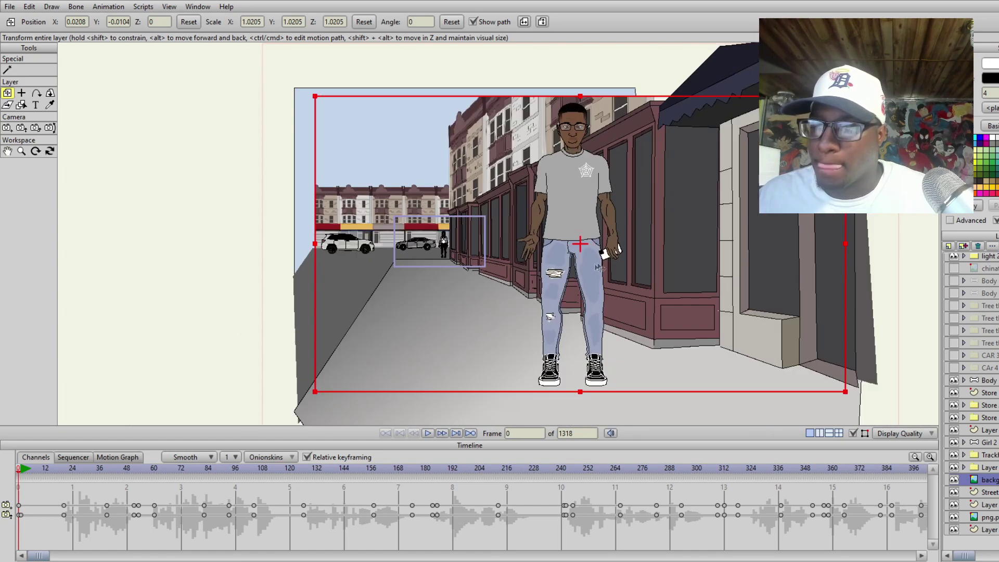
scroll(585, 330, up, 2)
scroll(586, 330, up, 5)
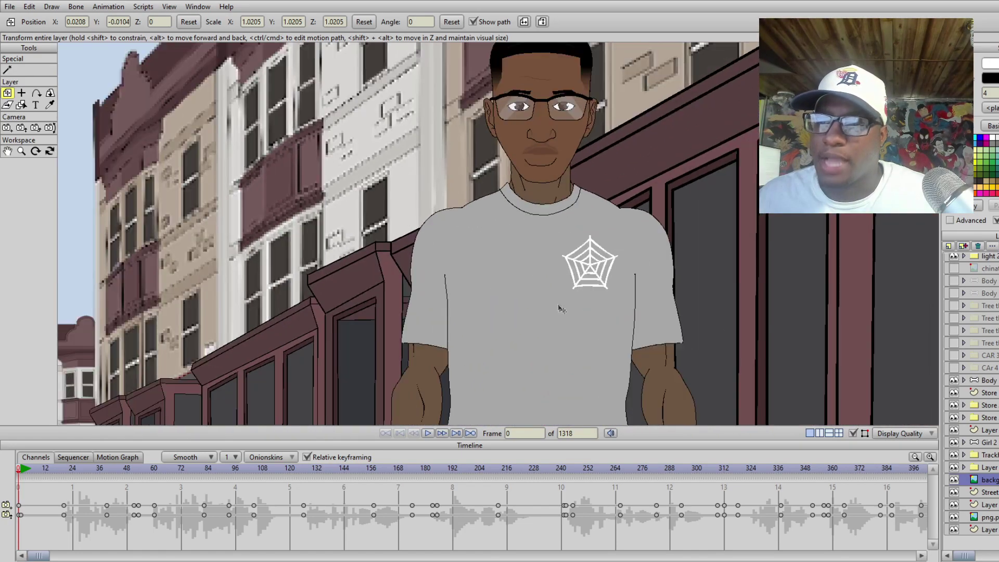
scroll(525, 367, up, 2)
scroll(527, 359, down, 3)
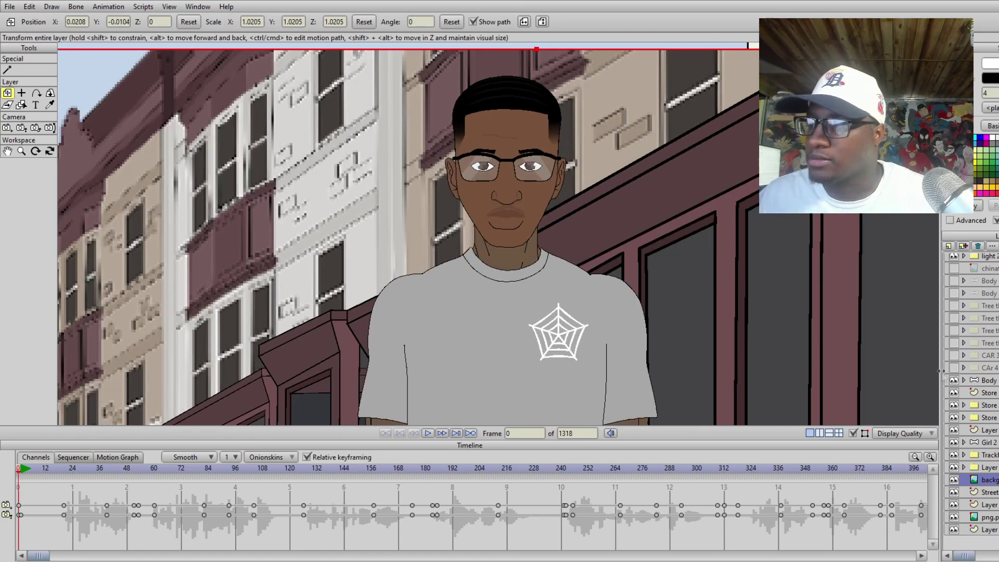
- Show the red CAr 4 group and the white CAR 3 group again, and inspect them along the road
click(953, 367)
scroll(609, 289, down, 6)
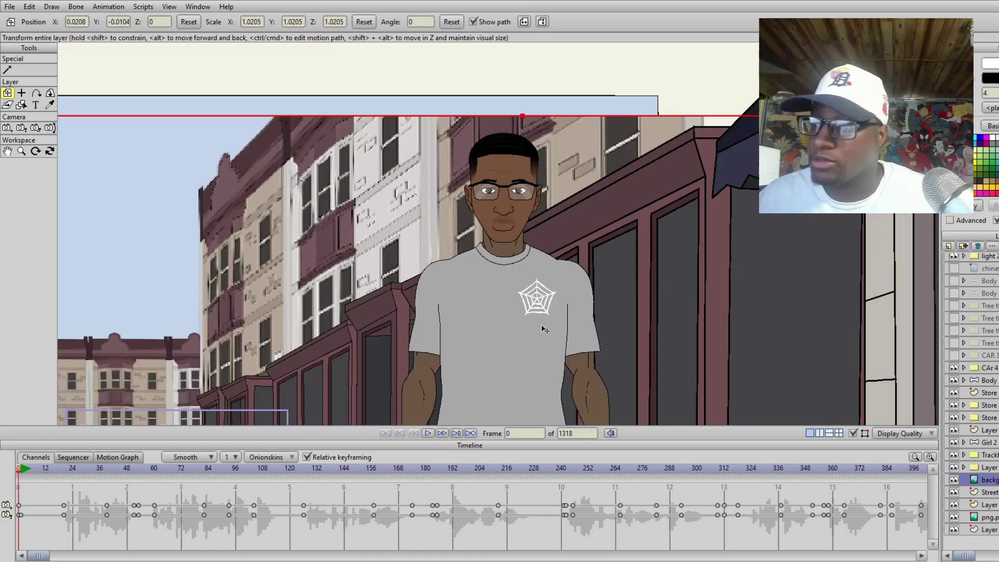
scroll(609, 289, up, 5)
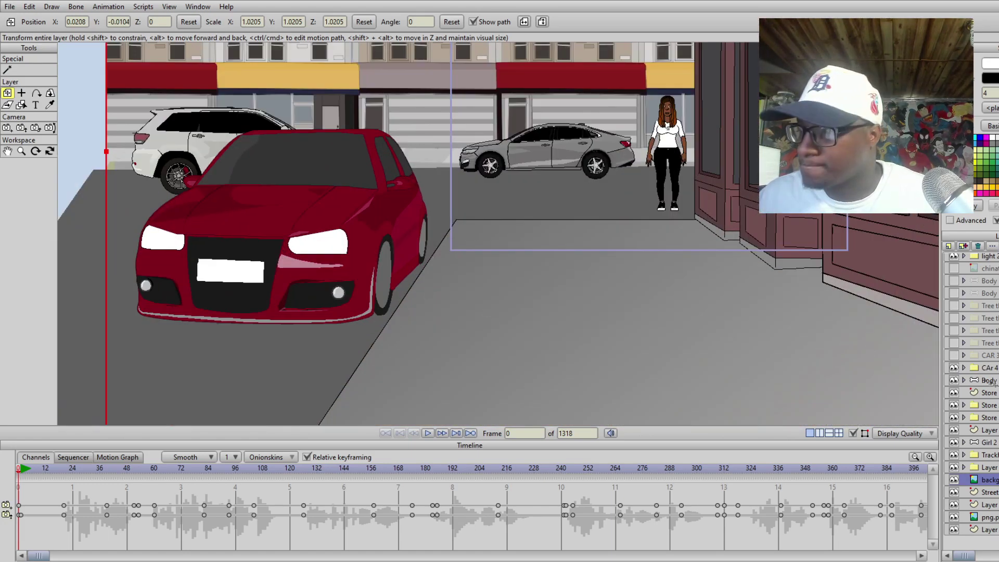
scroll(661, 332, up, 2)
scroll(455, 293, up, 2)
scroll(489, 307, down, 3)
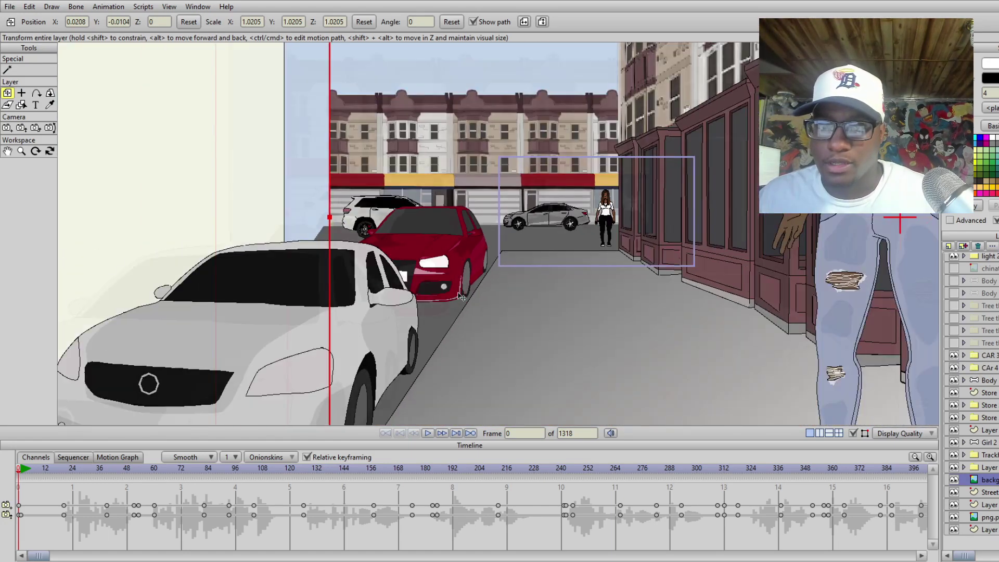
scroll(526, 323, up, 2)
scroll(562, 323, down, 1)
scroll(783, 407, up, 1)
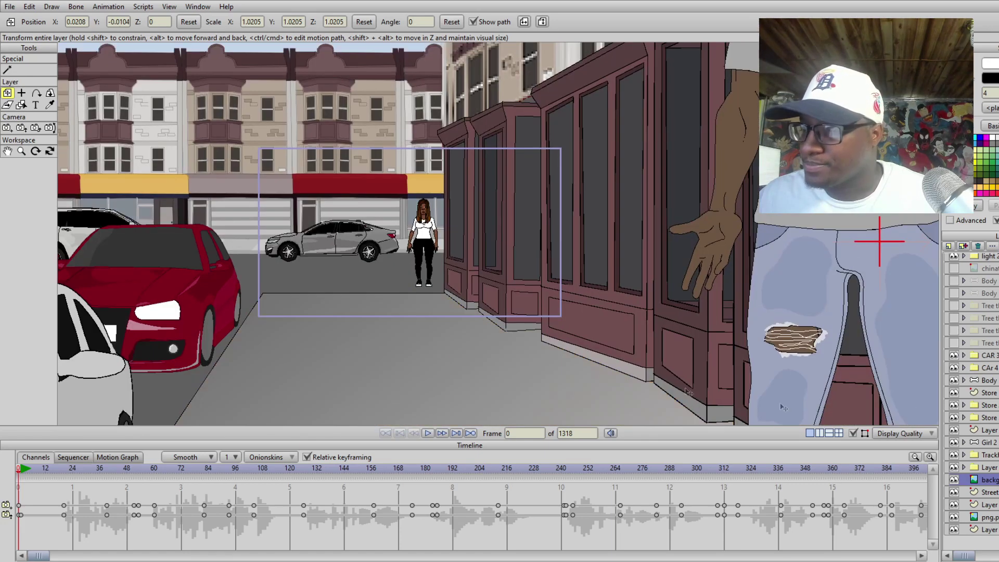
- Show the four tree groups with their fenced planters along the sidewalk again
click(955, 343)
click(956, 330)
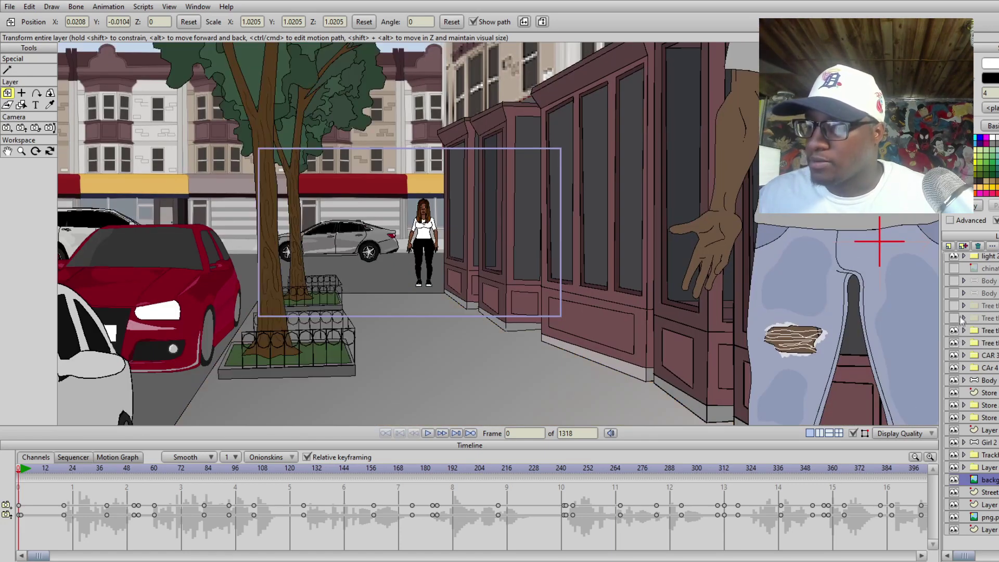
click(956, 318)
click(956, 305)
- Examine the depth of the assembled street scene, from the foreground tree and man back to the girl and distant cars
scroll(488, 253, down, 3)
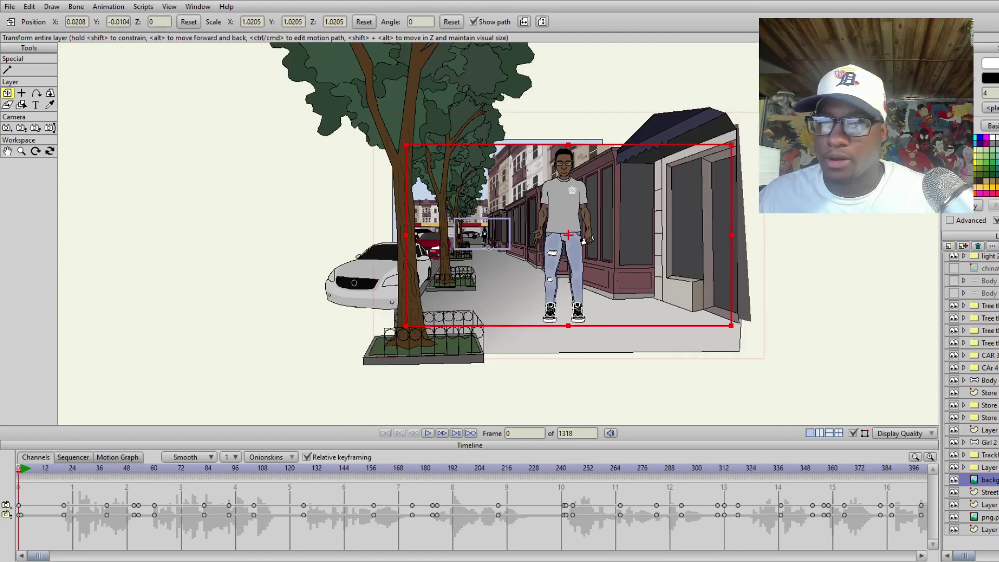
scroll(489, 253, up, 3)
scroll(489, 253, down, 2)
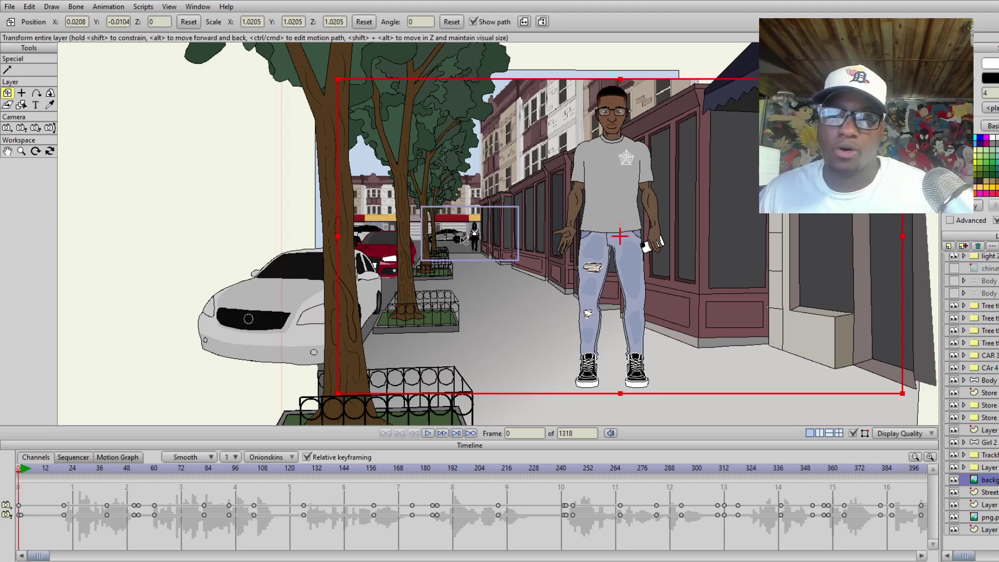
scroll(465, 241, up, 8)
scroll(528, 262, down, 10)
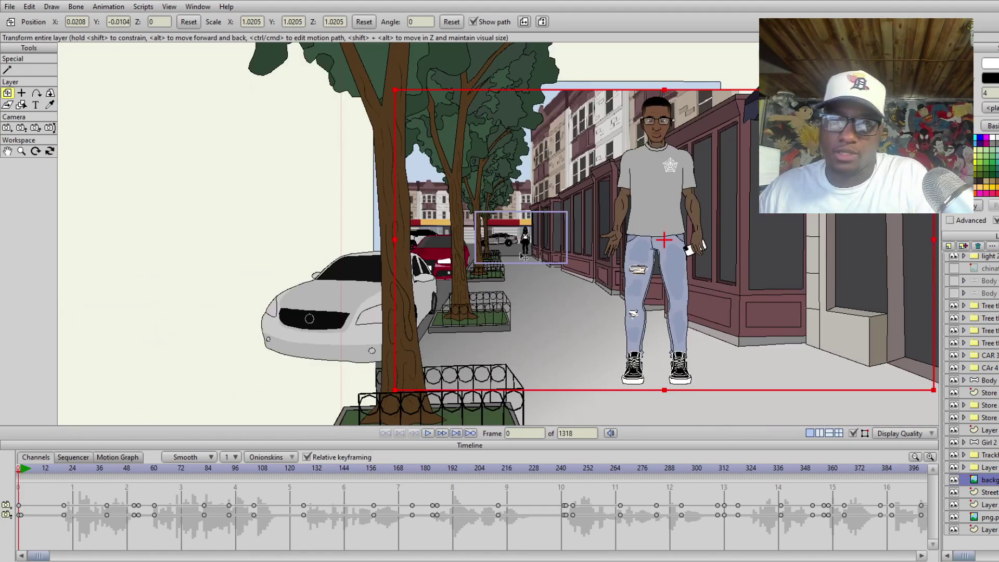
scroll(483, 301, up, 8)
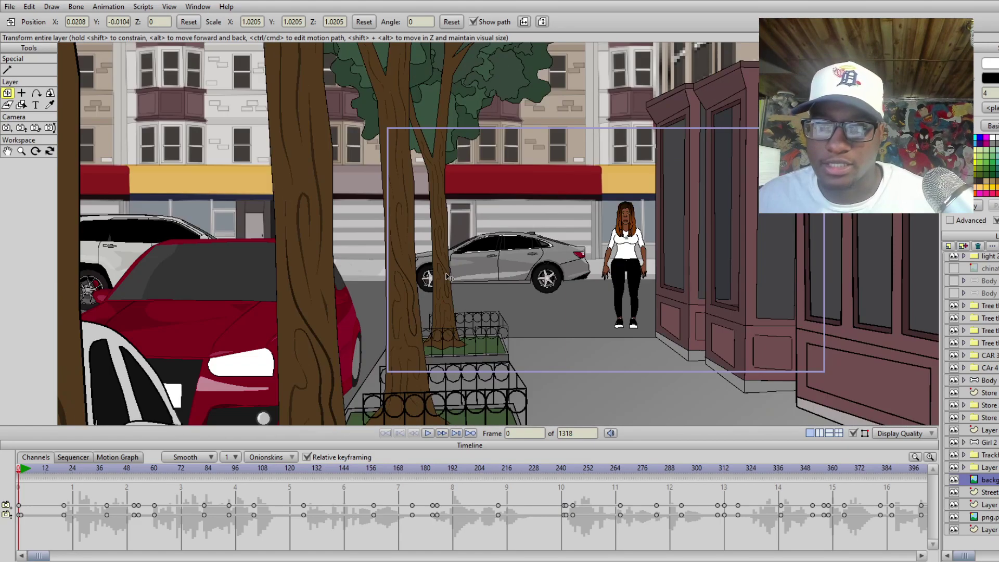
scroll(483, 301, down, 5)
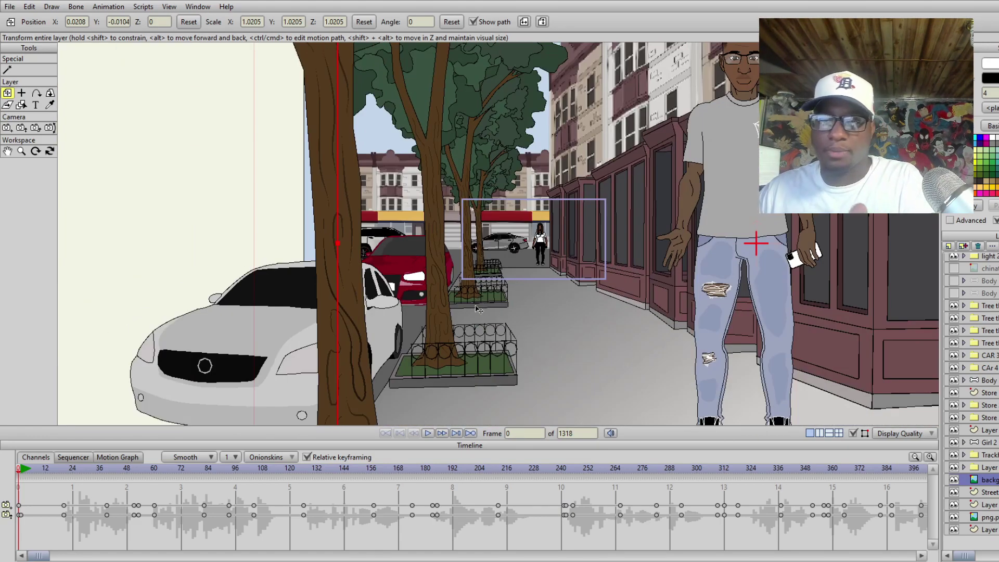
scroll(479, 310, down, 4)
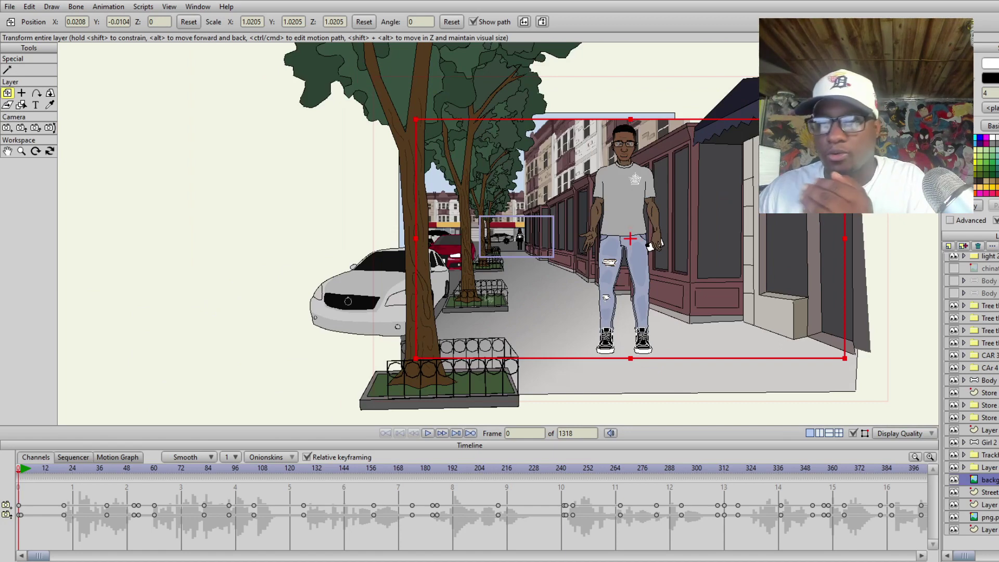
- Show the two remaining Body characters again and delete the hidden layer directly above them
click(954, 293)
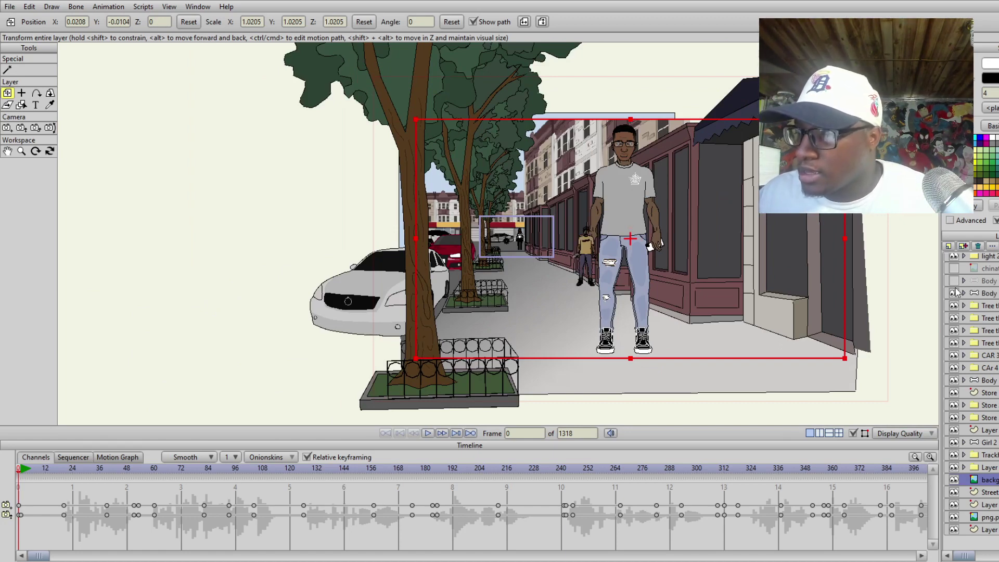
click(954, 280)
scroll(958, 292, up, 1)
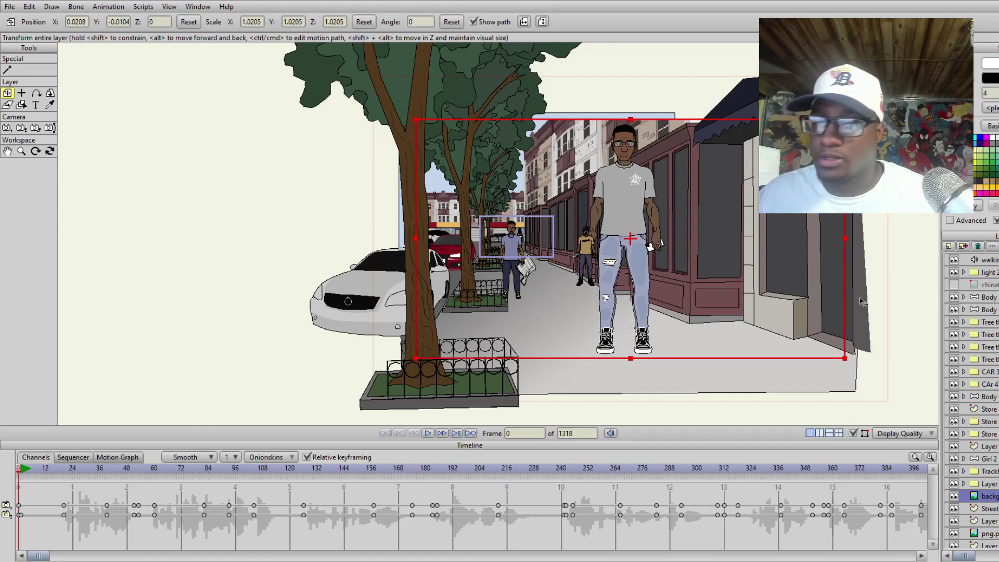
click(983, 285)
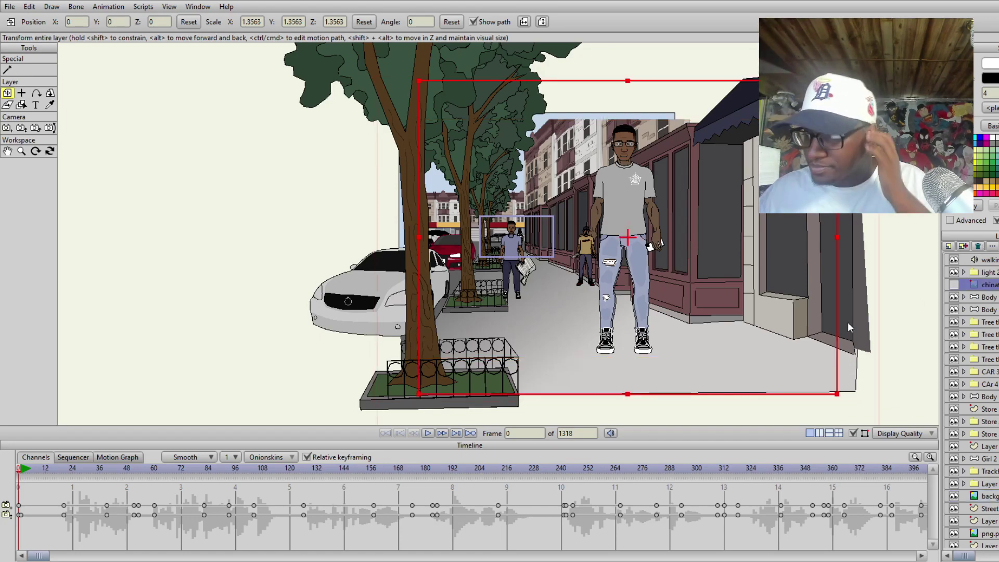
key(Delete)
- Go to frame 1 and inspect the blue-shirted and CHOSEN ONE characters up close and within the street
scroll(604, 285, up, 5)
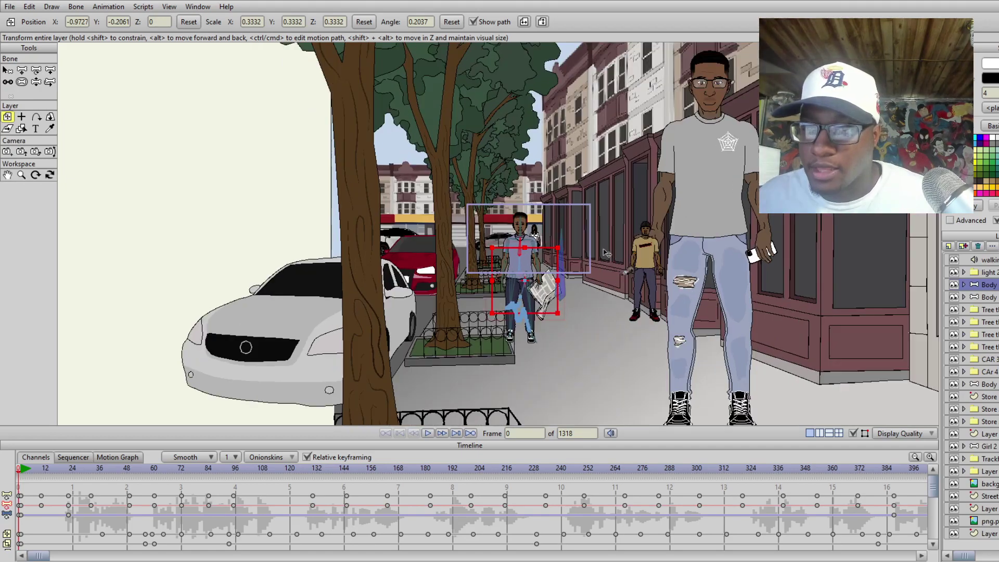
scroll(604, 285, up, 8)
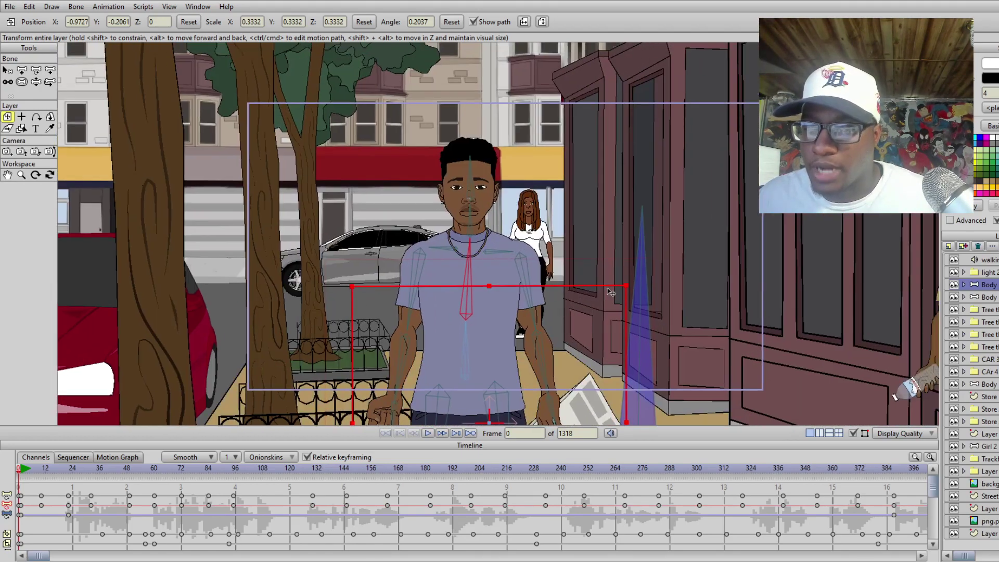
key(ctrl+Right)
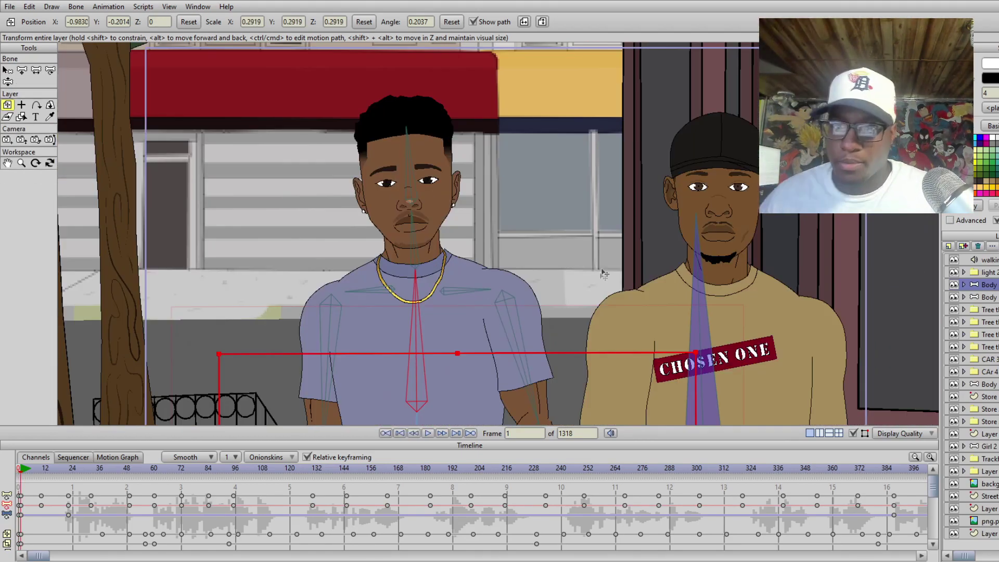
scroll(613, 326, down, 5)
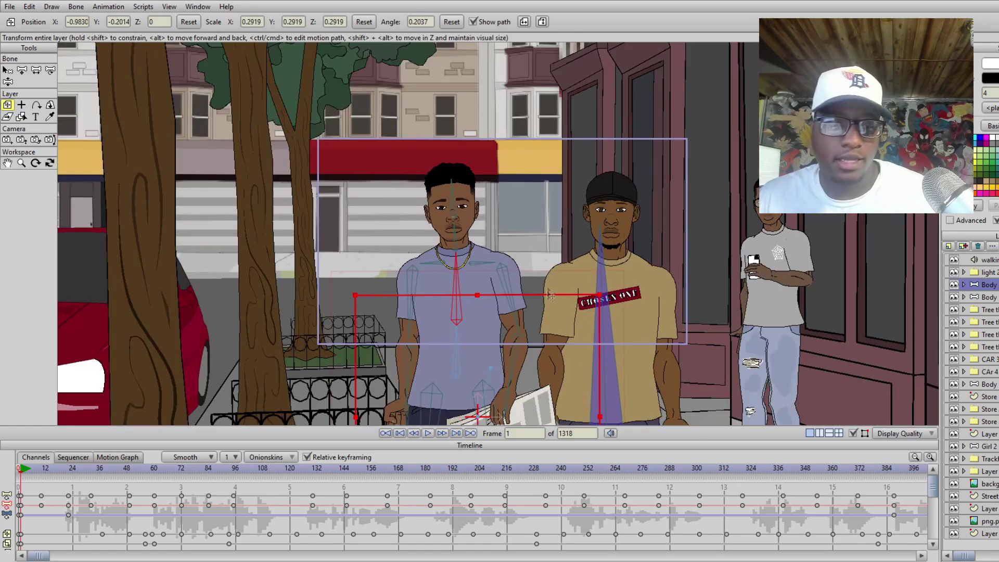
scroll(546, 282, down, 3)
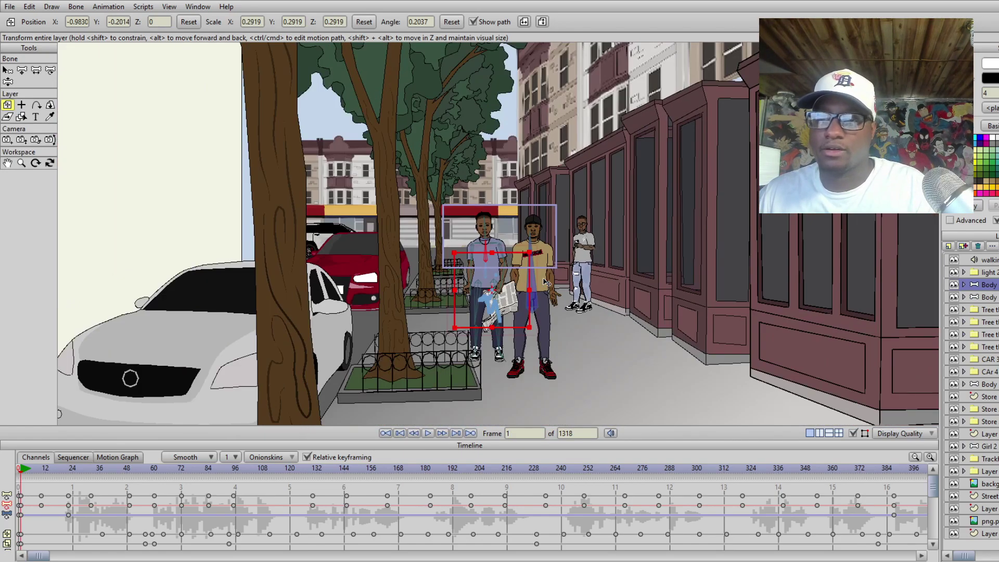
scroll(547, 282, up, 5)
scroll(546, 283, up, 5)
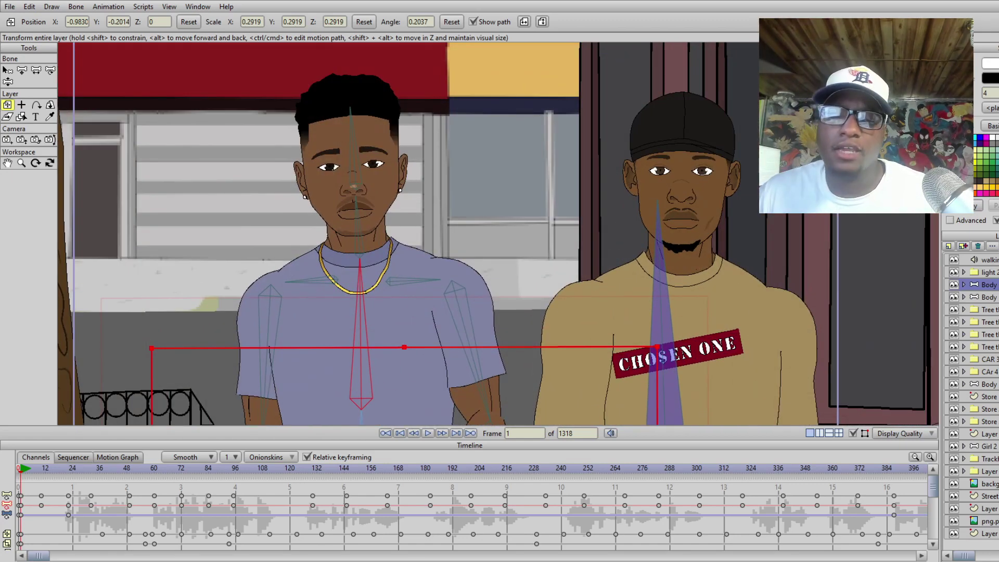
- Scrub through the opening of the animation and play it to frame 227 to review the characters' motion
drag(21, 471, 28, 493)
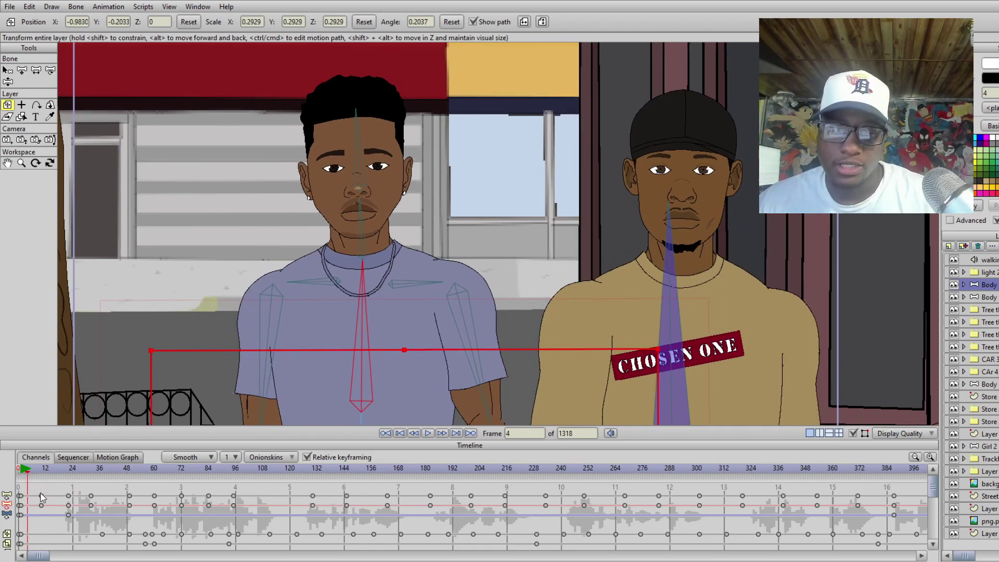
click(46, 497)
click(29, 477)
drag(28, 477, 147, 494)
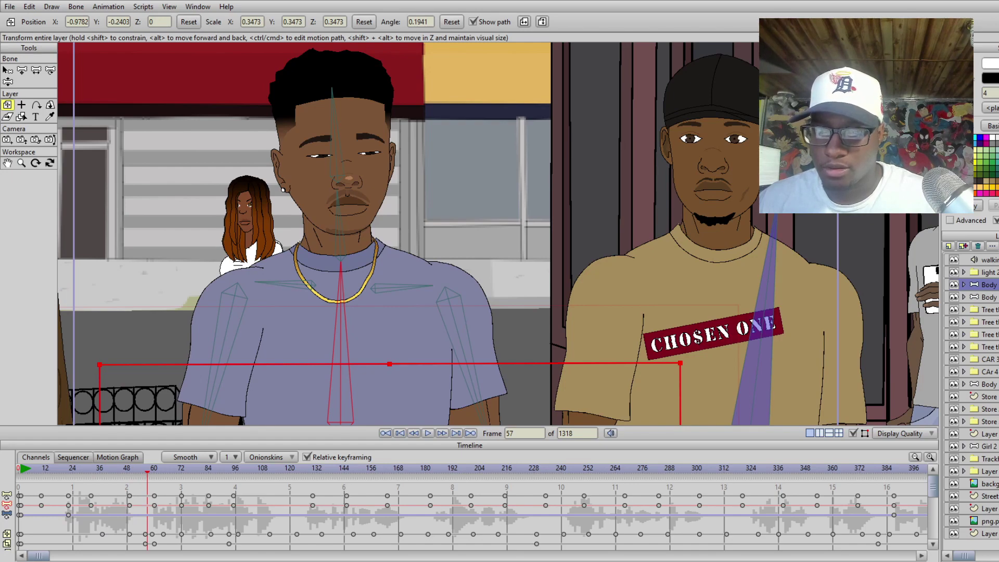
drag(149, 482, 375, 468)
key(space)
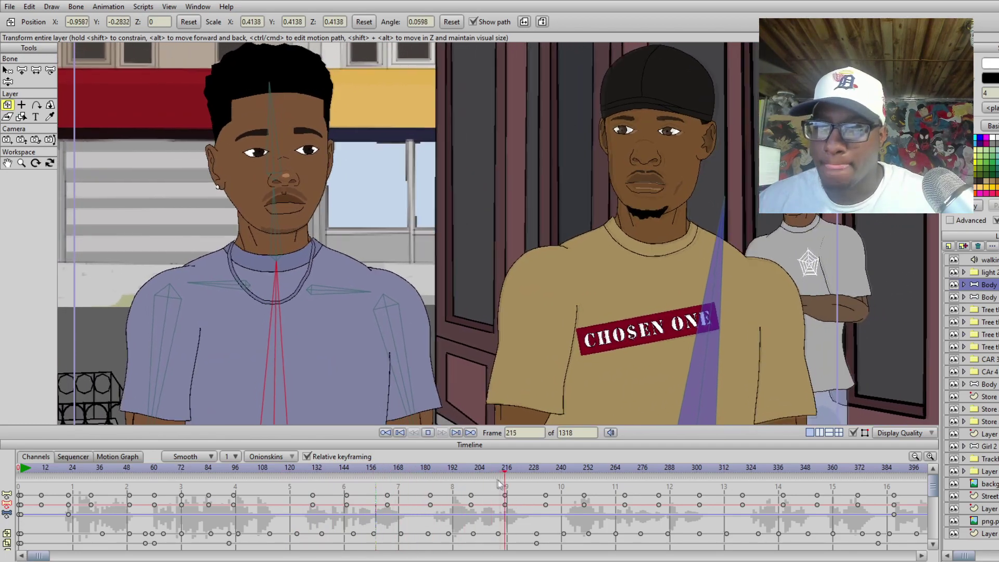
key(space)
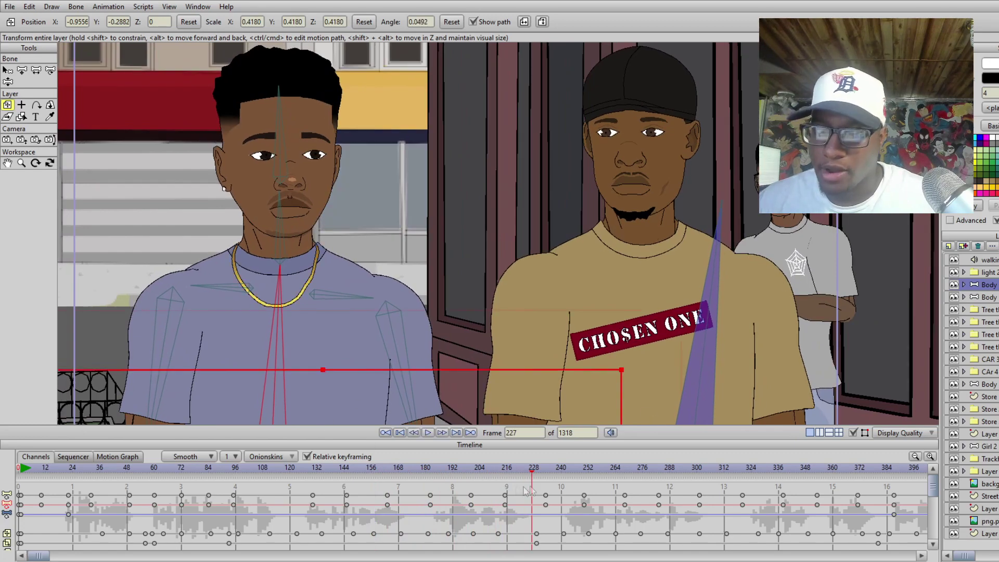
- Scrub the animation to frame 300 and continue playback to frame 533 to review the walking conversation
drag(533, 471, 698, 470)
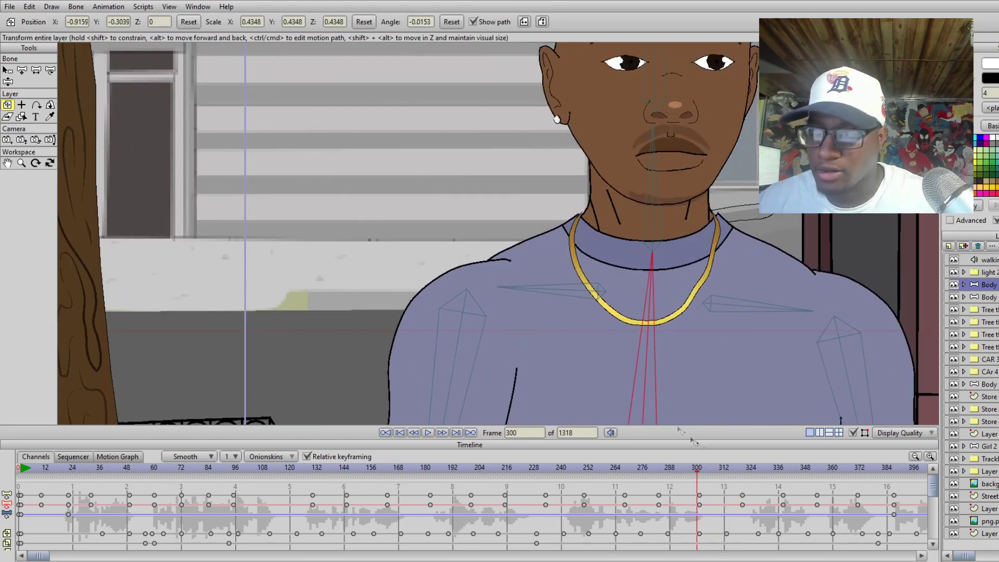
drag(614, 472, 738, 488)
key(space)
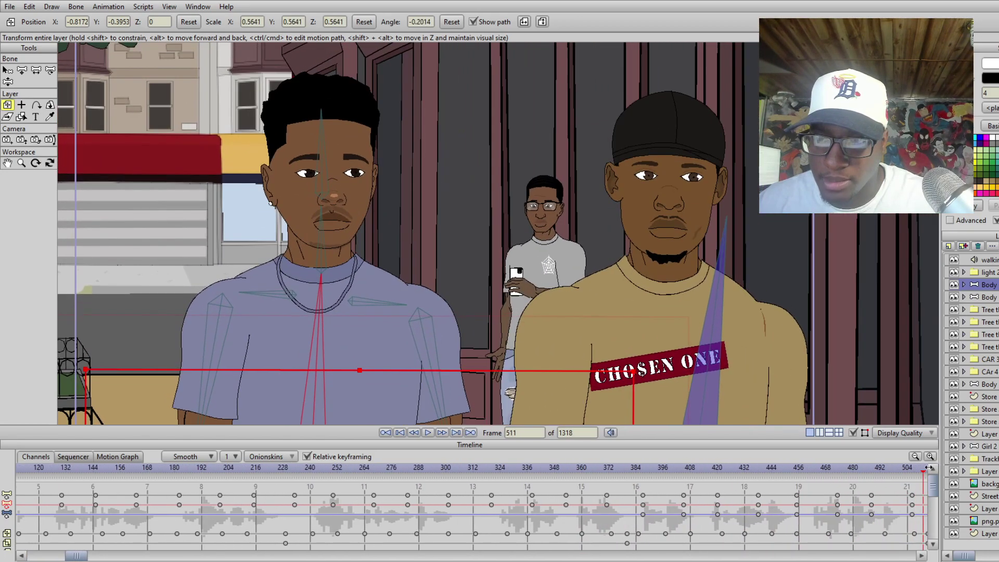
click(917, 468)
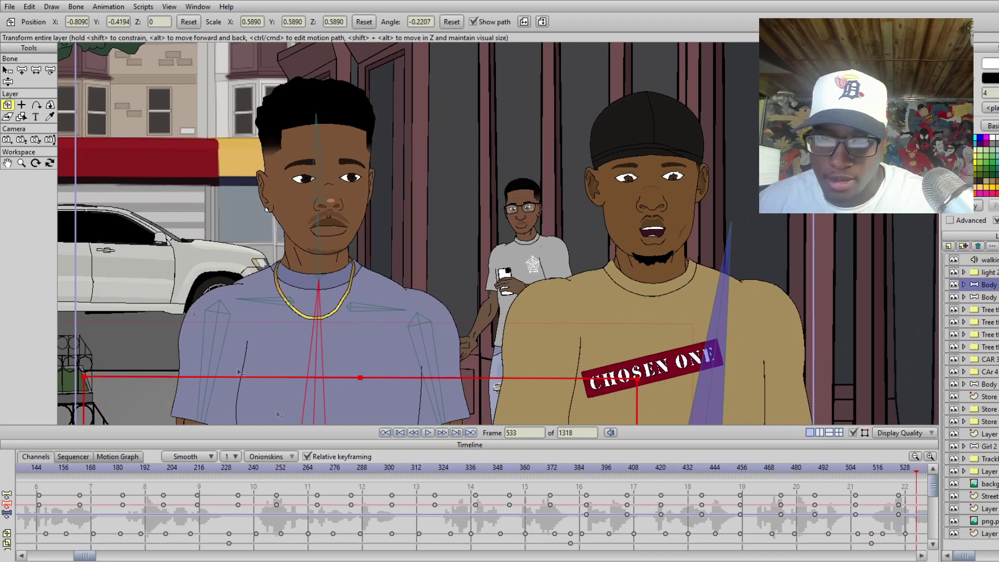
- Play the animation from frame 533 to 662, and inspect the characters' poses near the scene's end by scrubbing to frame 1194
click(427, 433)
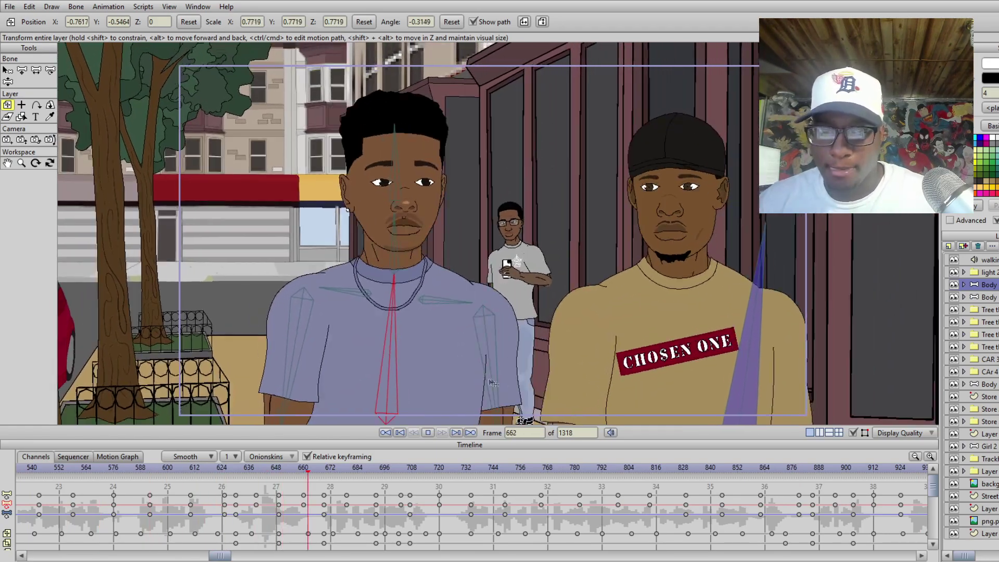
key(space)
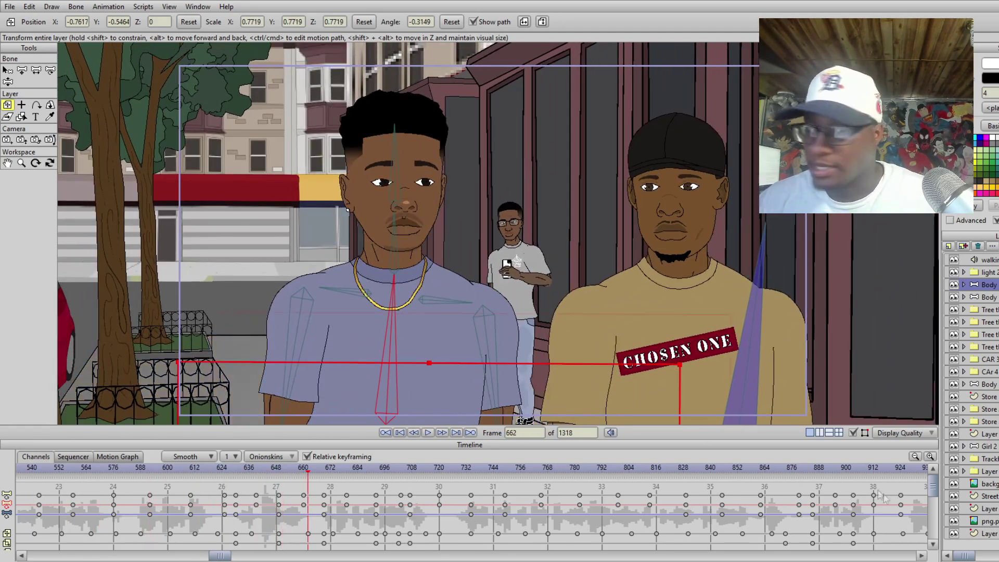
click(916, 457)
drag(255, 556, 378, 556)
click(395, 470)
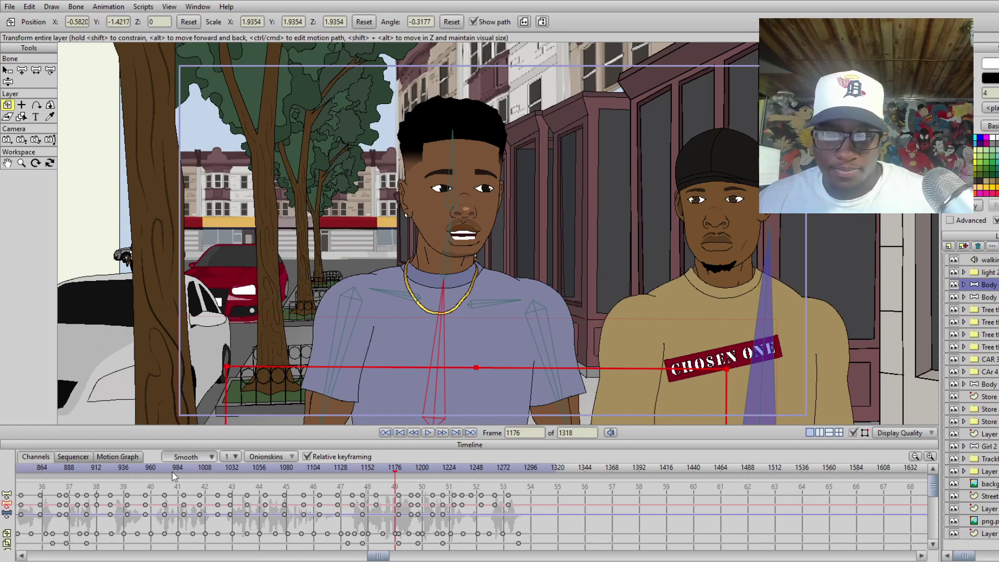
drag(341, 471, 415, 471)
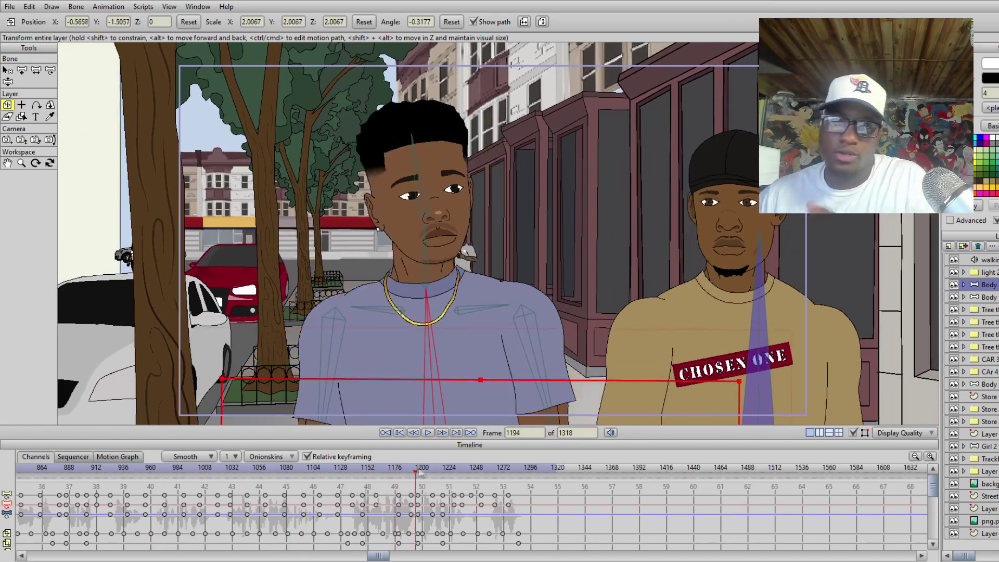
- Return to an earlier point in the final stretch and play it to frame 1087 to review the characters' conversation
click(187, 471)
key(space)
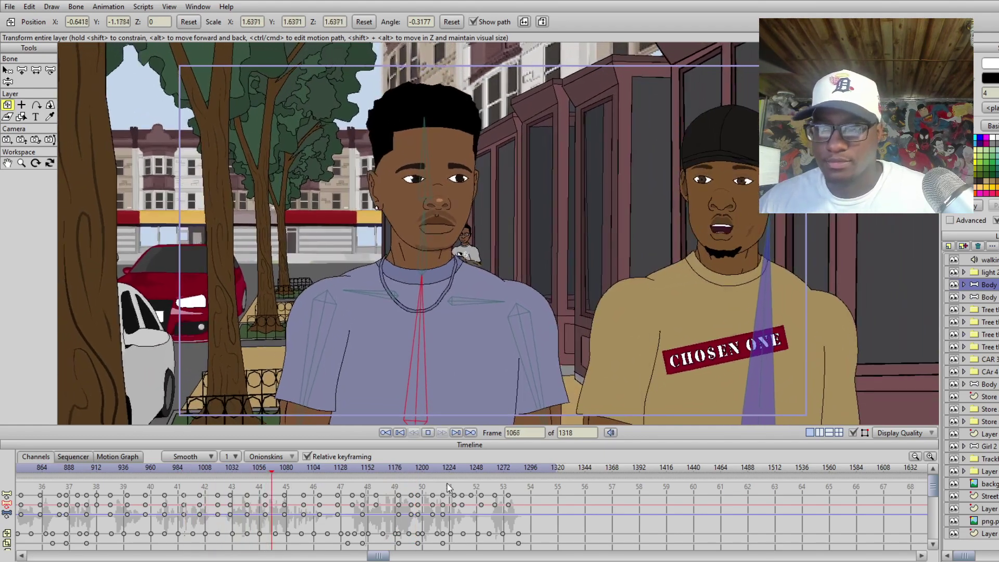
key(space)
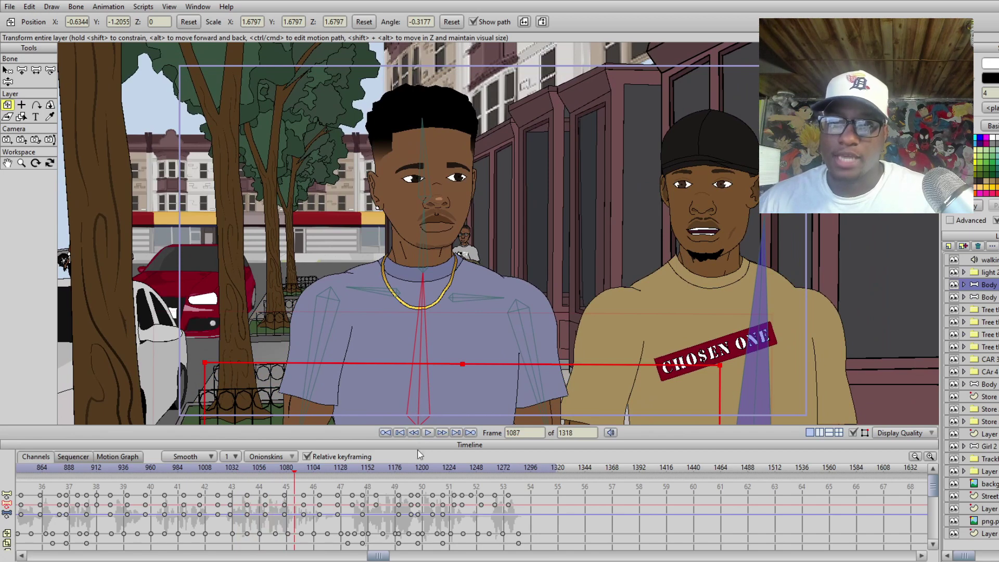